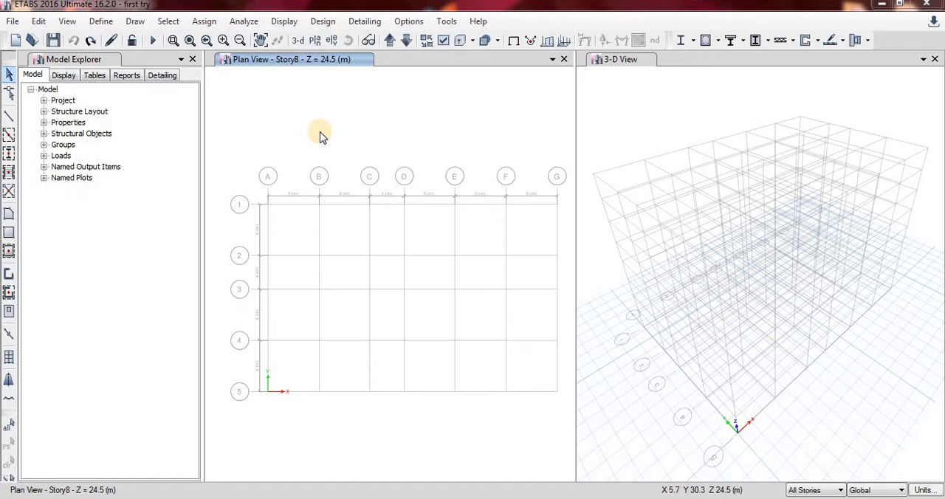
Quick-draw an RC 600*400 column at grid intersection A-1 in the Story8 plan, and undo the placement.
left_click(8, 158)
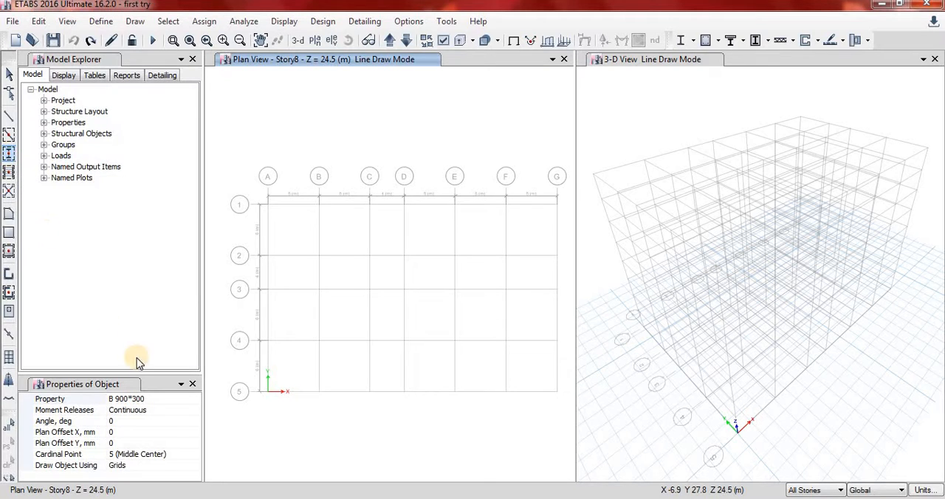
left_click(185, 399)
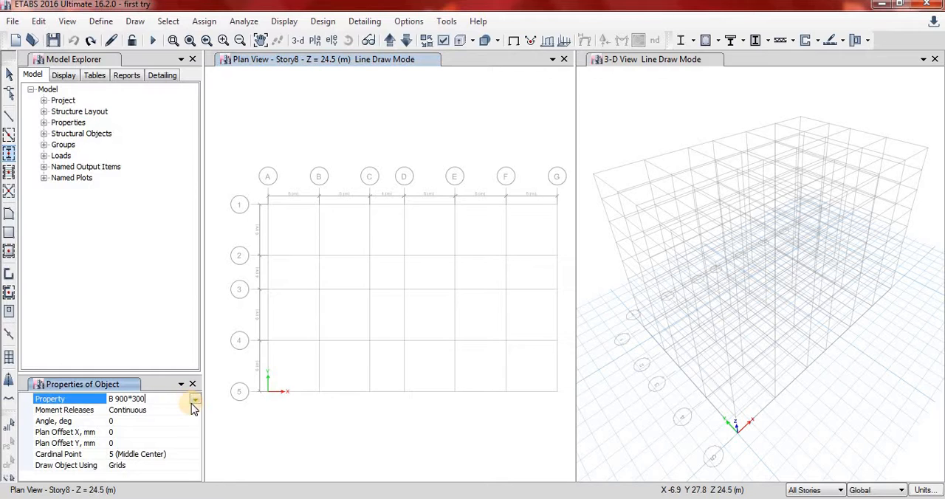
left_click(194, 400)
left_click(195, 403)
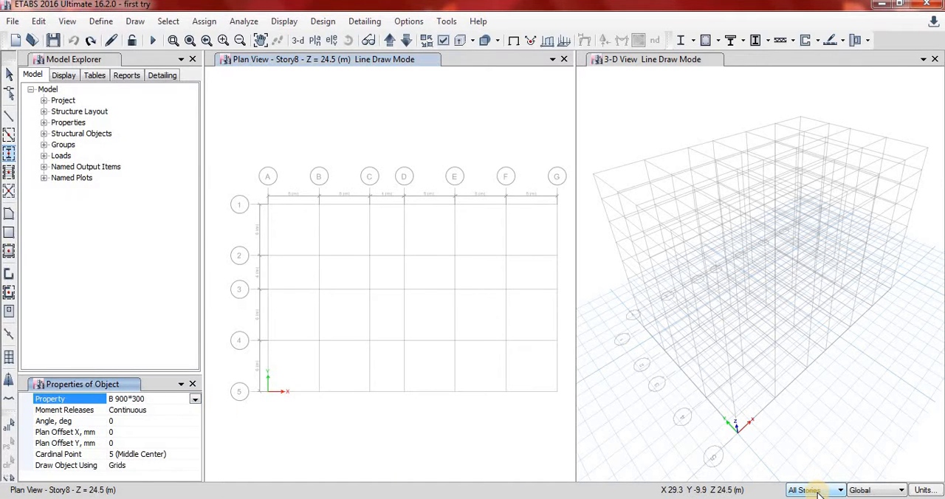
left_click(196, 399)
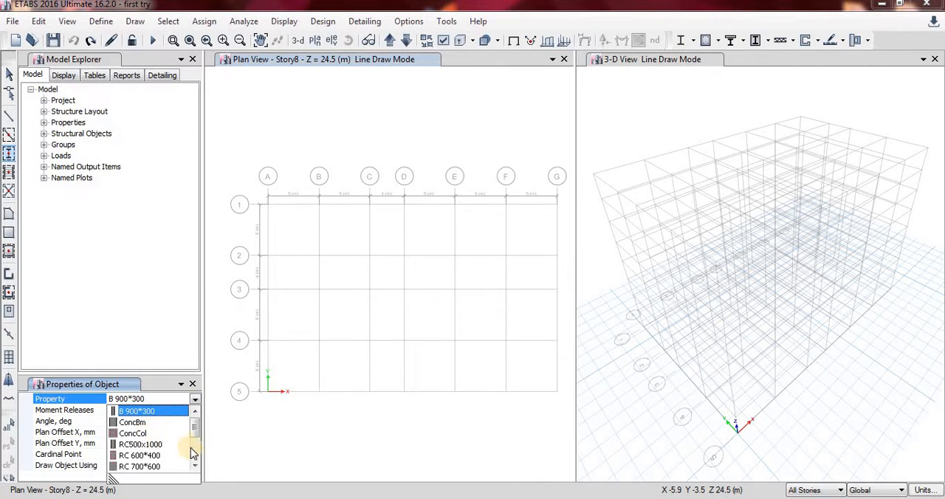
left_click(140, 456)
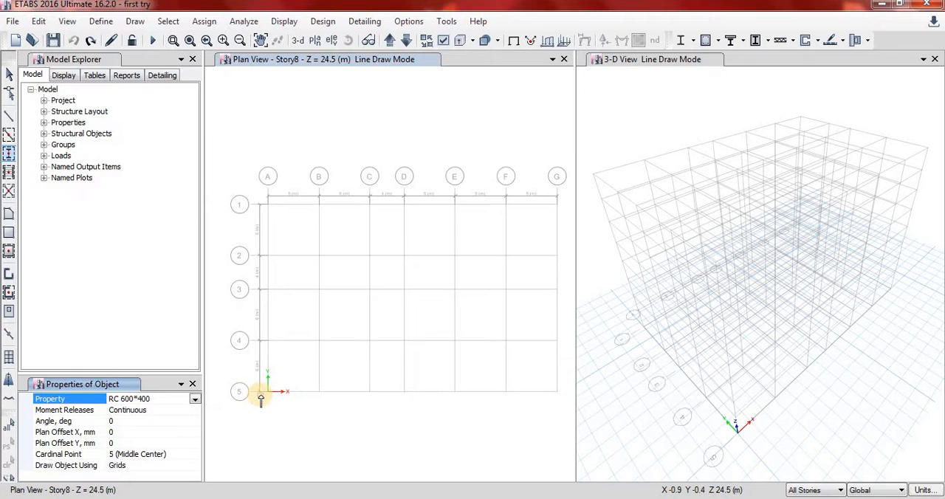
left_click(261, 200)
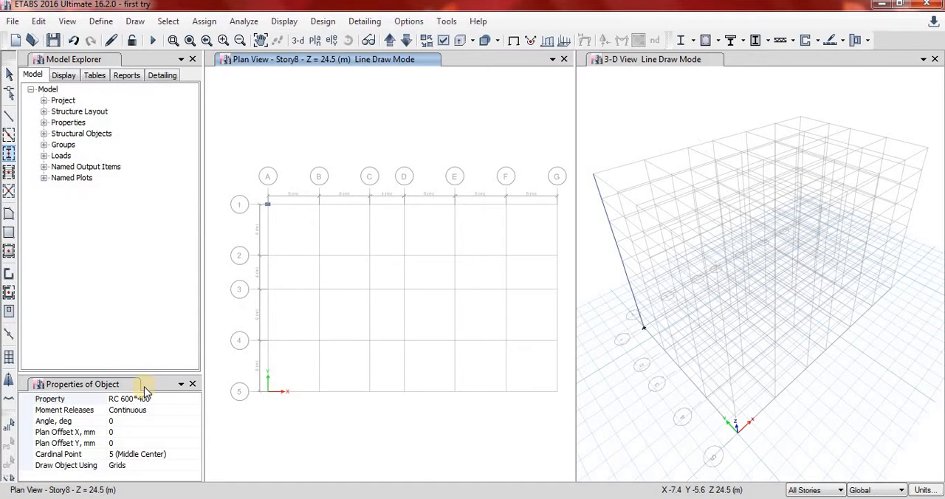
left_click(74, 40)
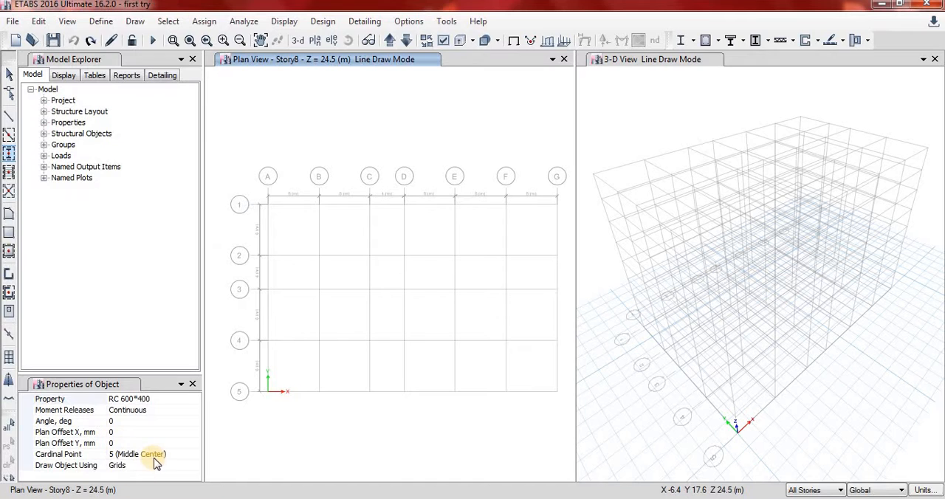
Quick-draw RC 700*600 columns at every grid intersection in one window, and undo the placement.
left_click(194, 399)
left_click(197, 403)
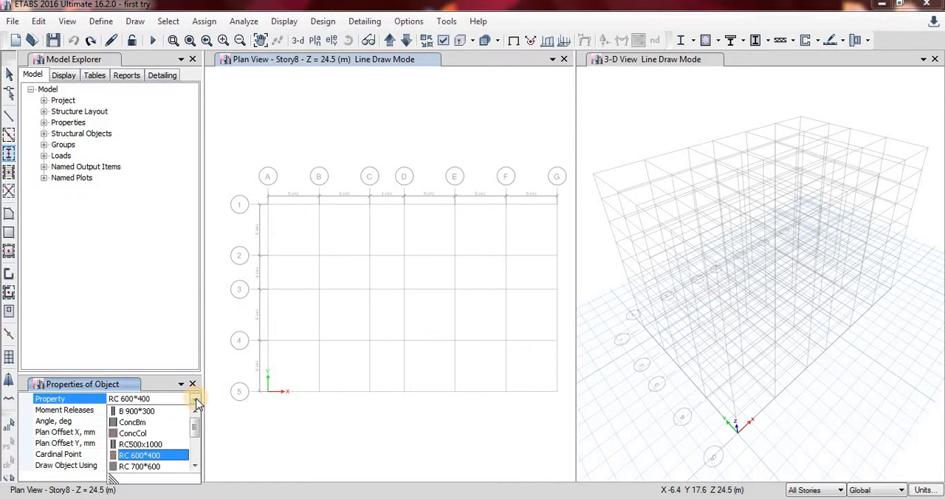
left_click(171, 466)
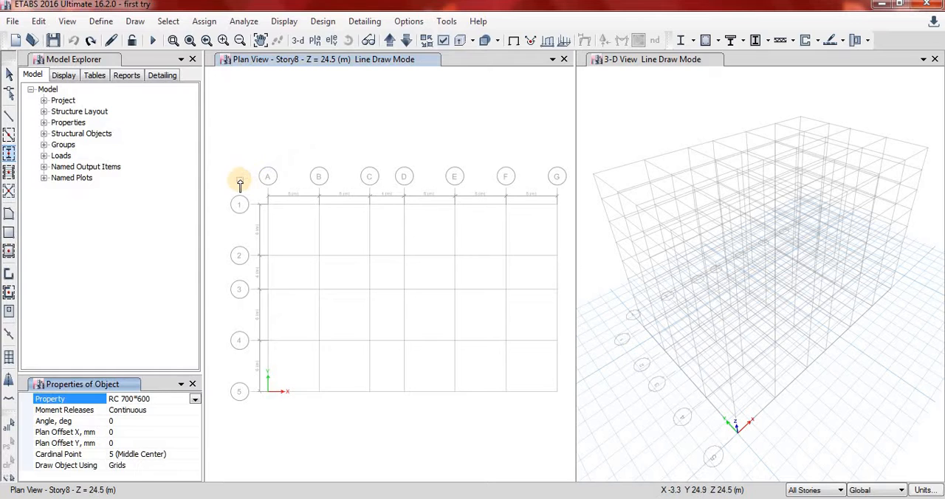
mouse_move(240, 180)
left_mouse_down()
mouse_move(321, 218)
mouse_move(521, 407)
mouse_move(553, 453)
mouse_move(570, 450)
mouse_move(567, 443)
left_mouse_up()
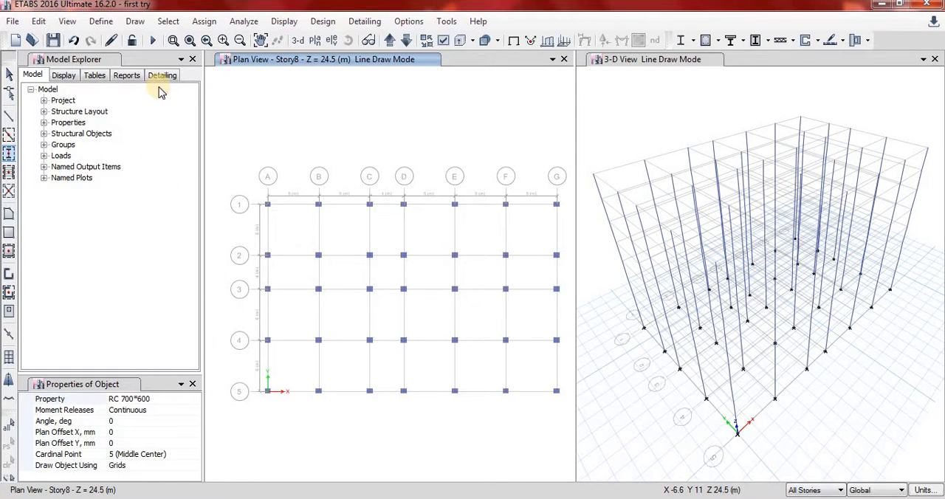
left_click(75, 42)
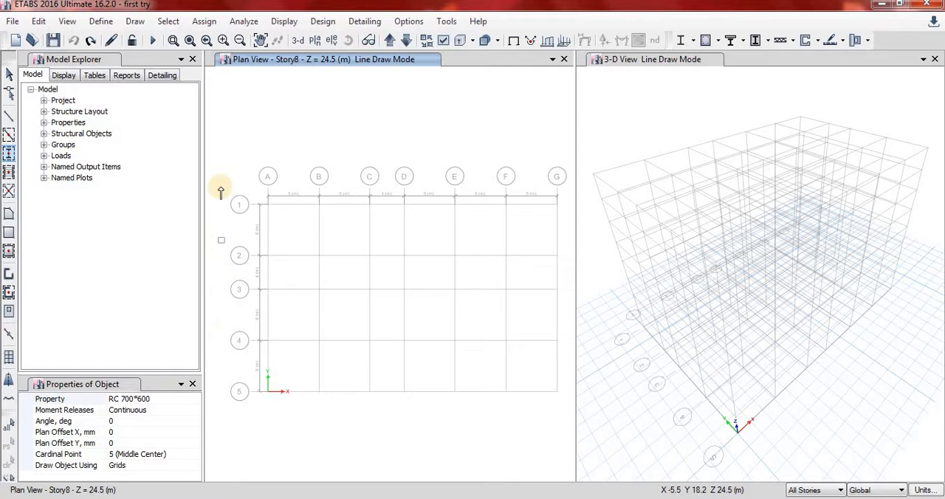
Quick-draw RC 700x1000 columns along the perimeter grid lines A, G, 1 and 5.
left_click(188, 400)
left_click(196, 400)
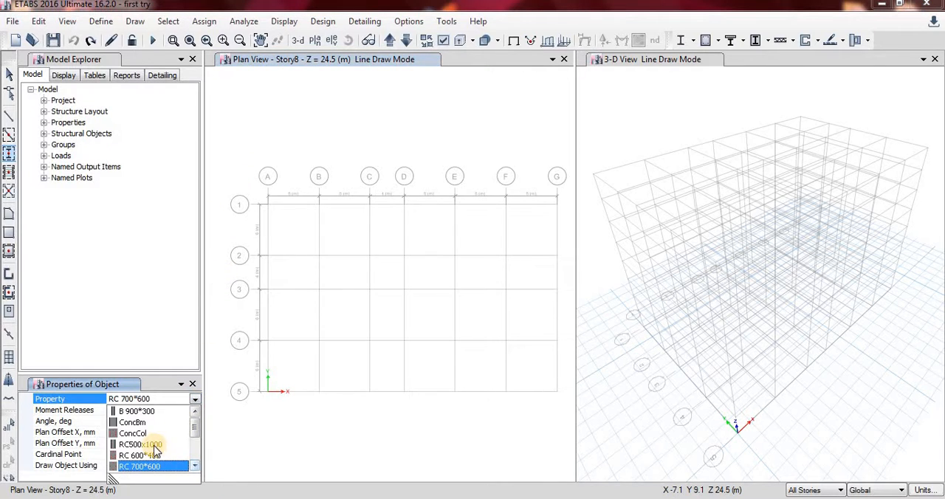
left_click(195, 466)
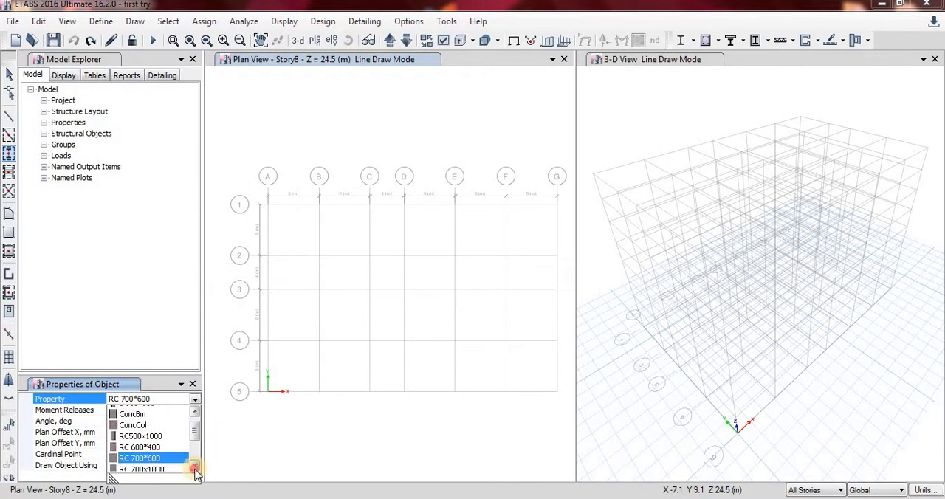
left_click(195, 466)
left_click(195, 466)
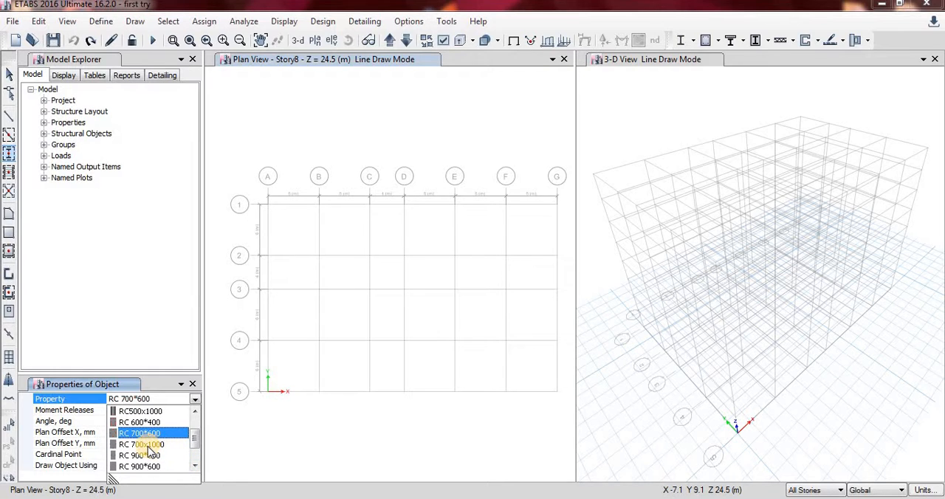
left_click(150, 445)
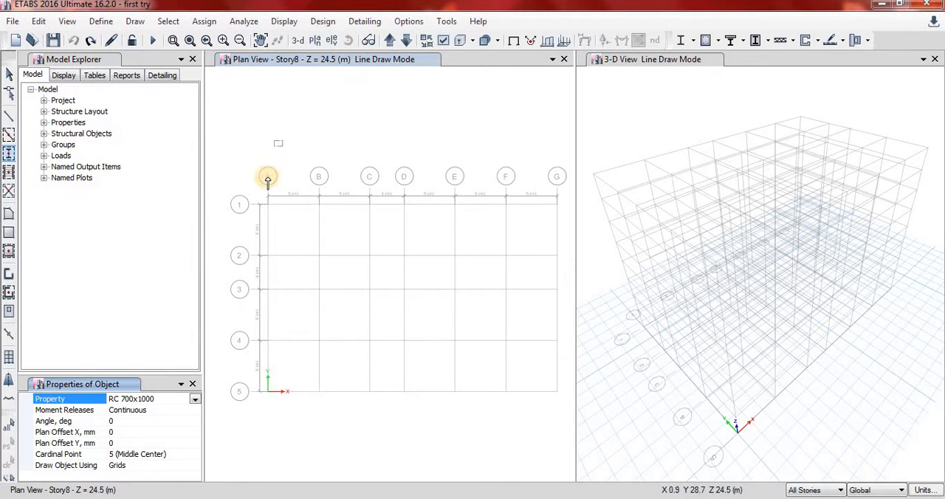
left_click_drag(255, 190, 276, 432)
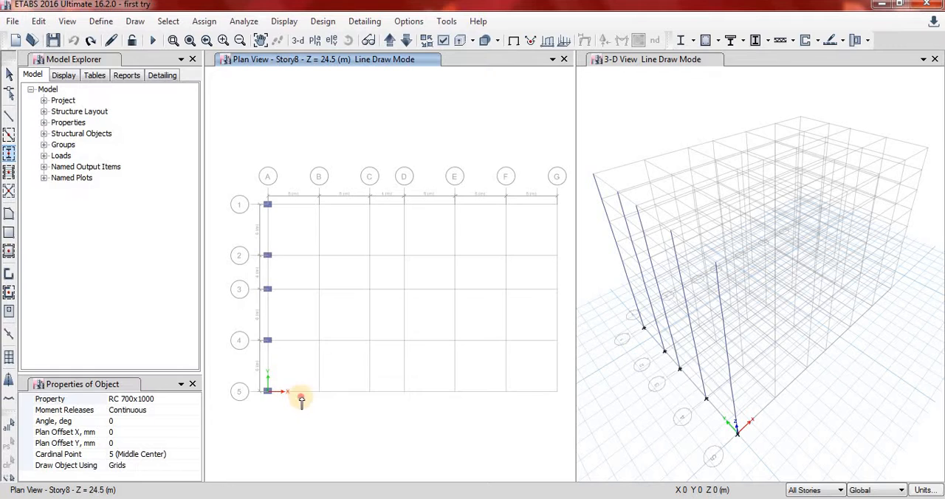
left_click_drag(300, 386, 239, 235)
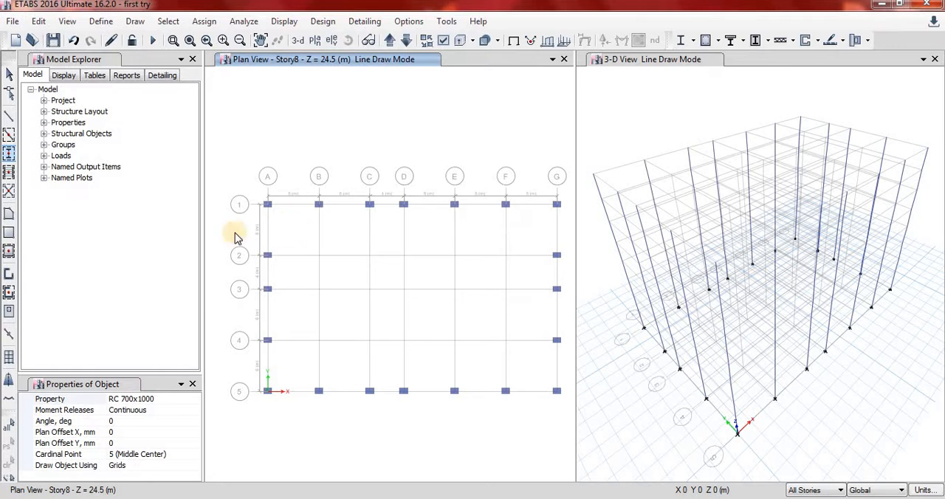
Quick-draw RC 600*400 columns at the interior intersections of grid lines B to F and 2 to 4.
left_click(148, 398)
left_click(194, 399)
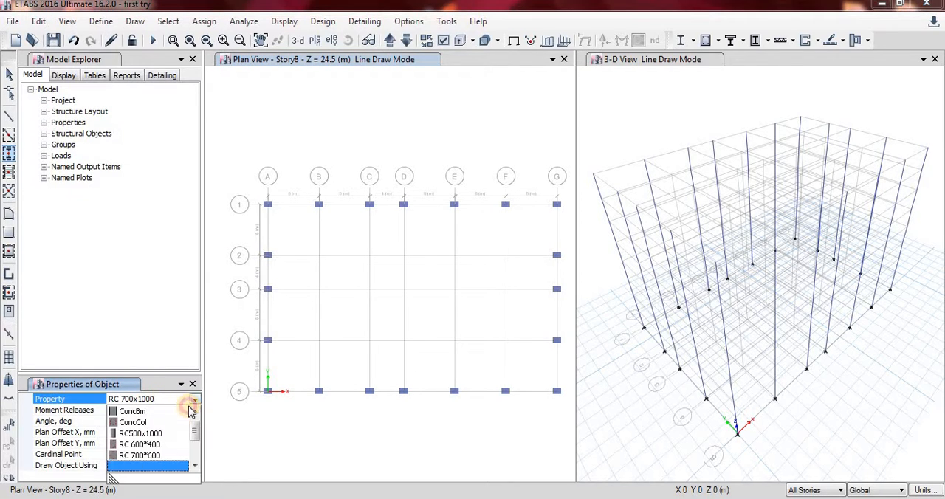
left_click(144, 445)
left_click_drag(313, 242, 531, 360)
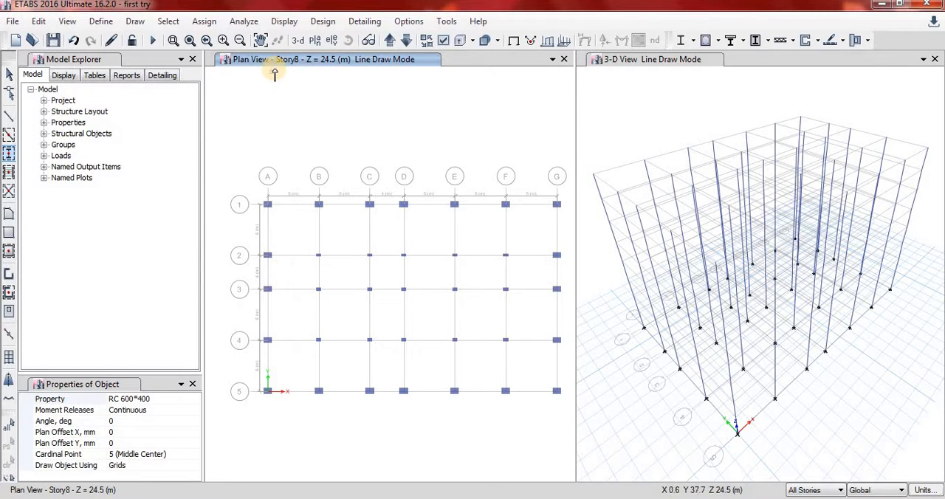
Undo the placement of the interior and perimeter columns.
left_click(73, 41)
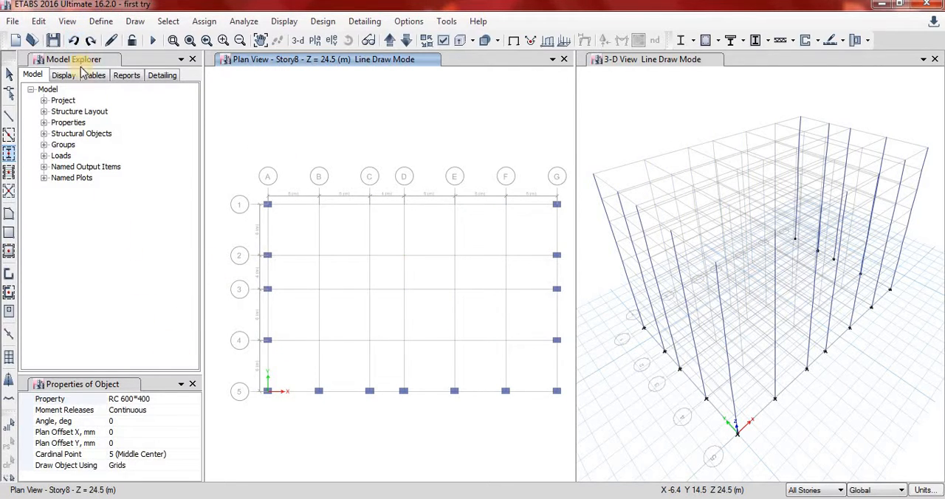
left_click(73, 40)
left_click(73, 40)
left_click(73, 41)
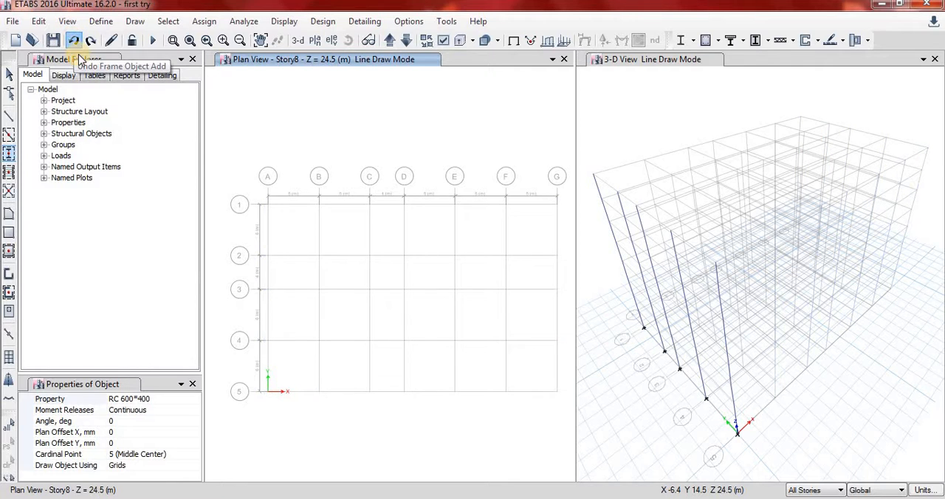
Quick-draw RC 700*600 columns at all grid intersections A to G and 1 to 5 in one window.
left_click(188, 399)
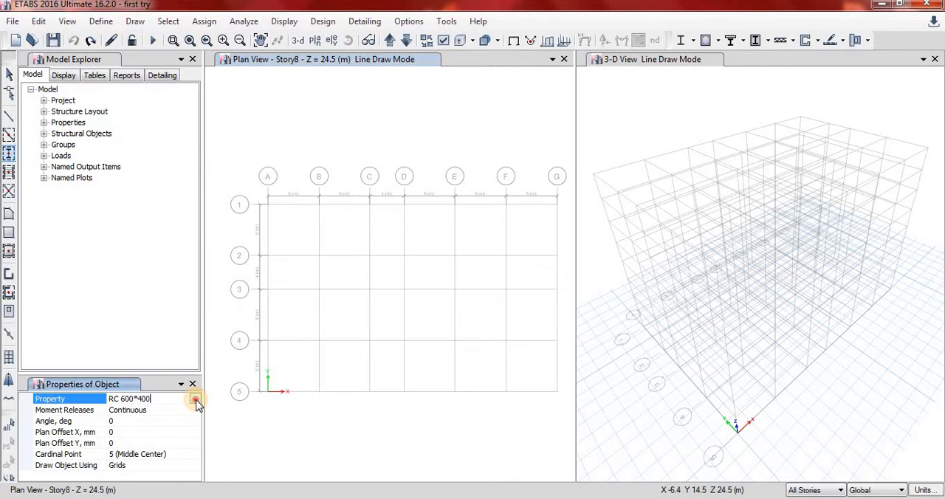
left_click(195, 400)
left_click(161, 467)
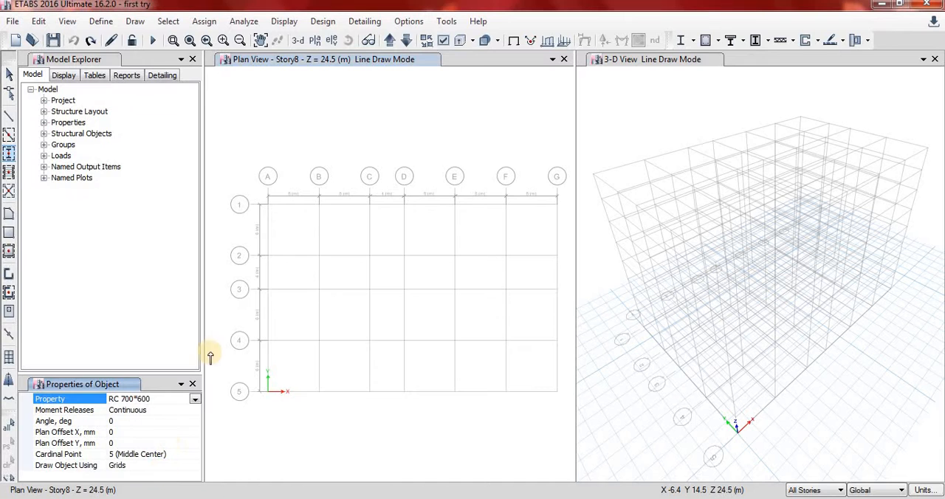
left_click_drag(245, 179, 562, 403)
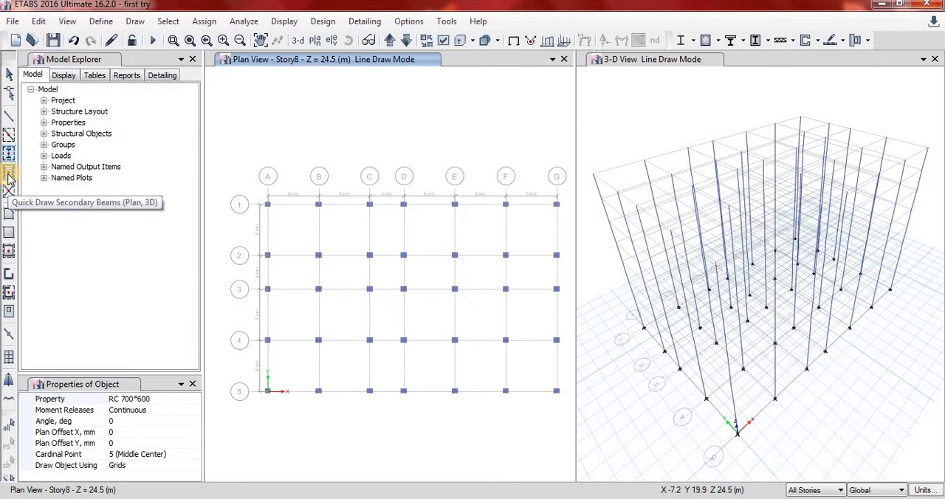
left_click(183, 401)
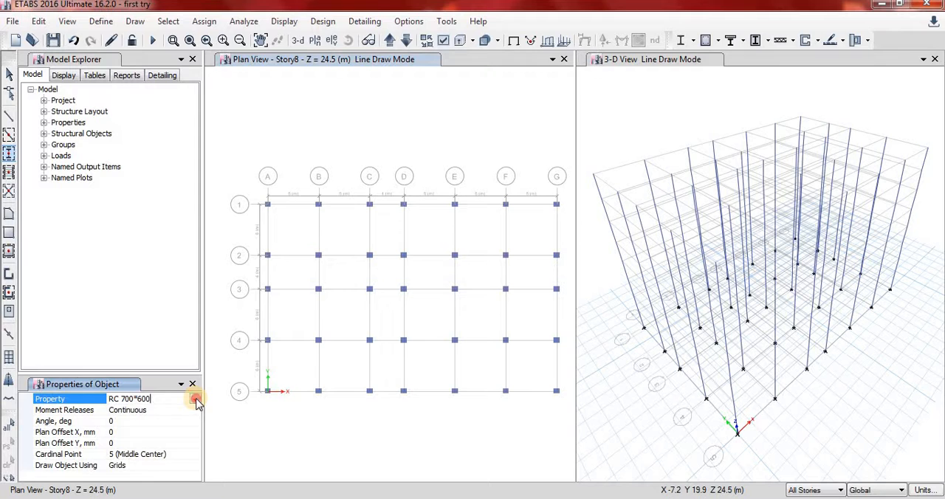
left_click(196, 400)
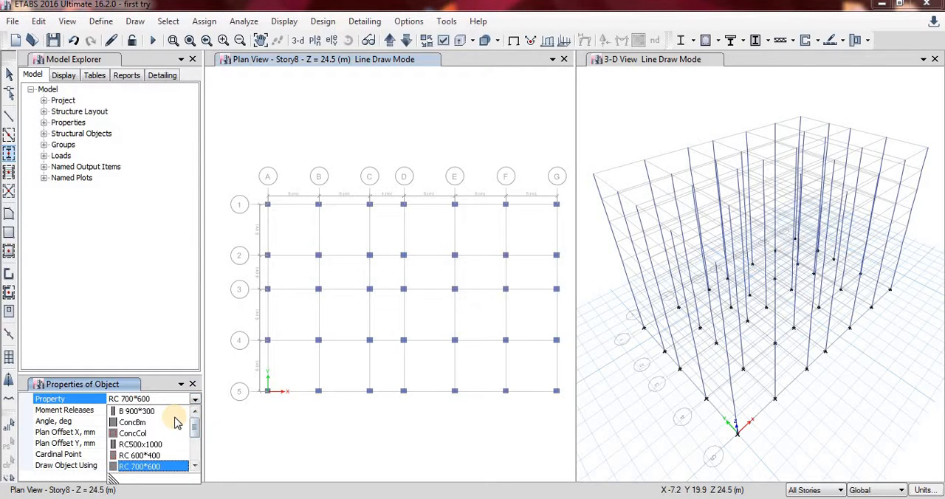
left_click(170, 413)
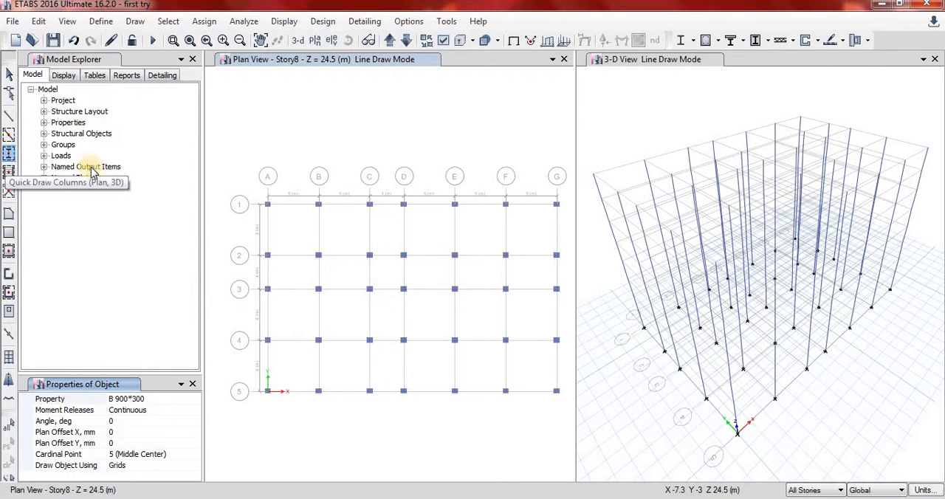
left_click_drag(257, 188, 349, 244)
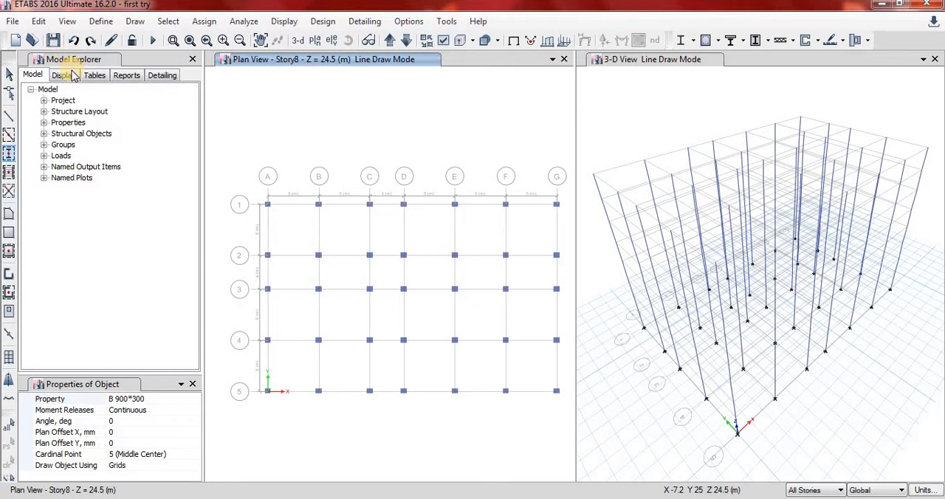
left_click(10, 120)
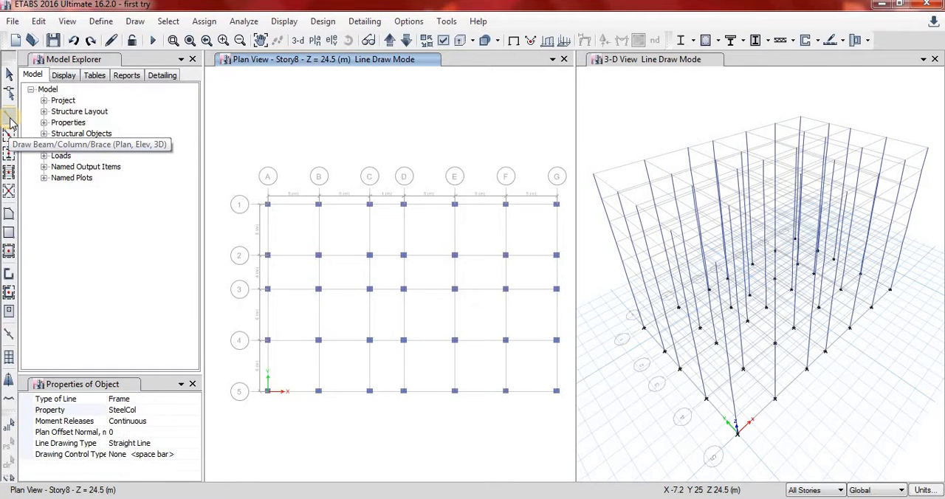
left_click(181, 410)
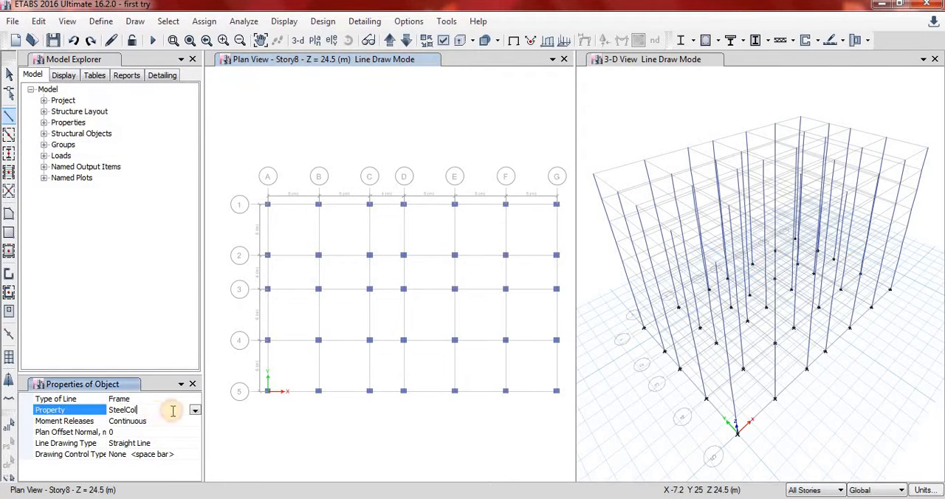
left_click(195, 411)
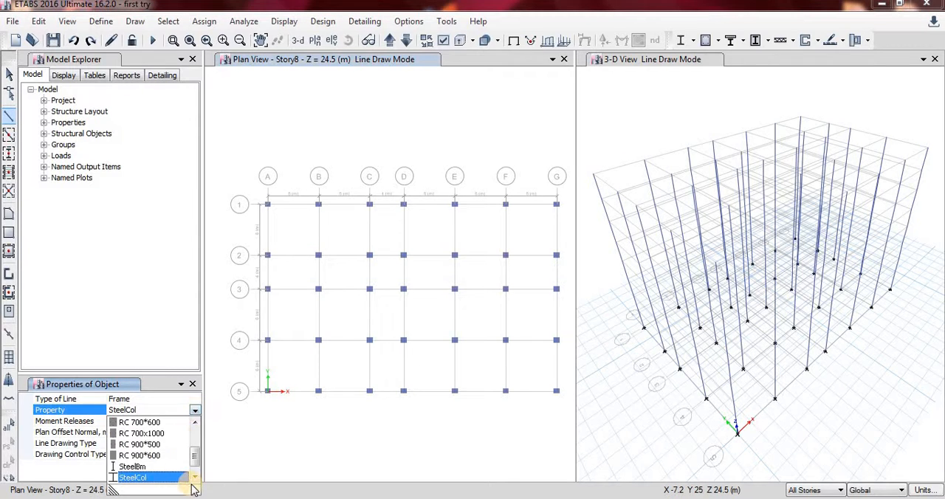
left_click_drag(197, 462, 200, 436)
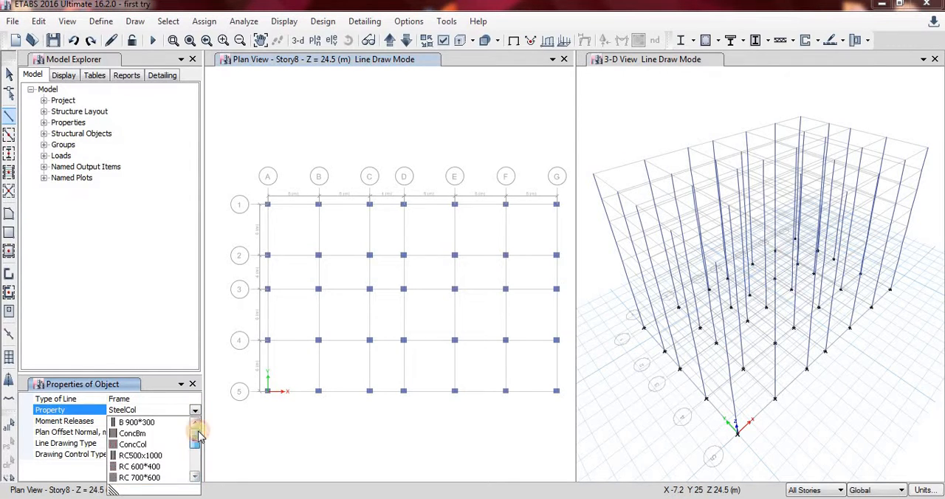
left_click(136, 423)
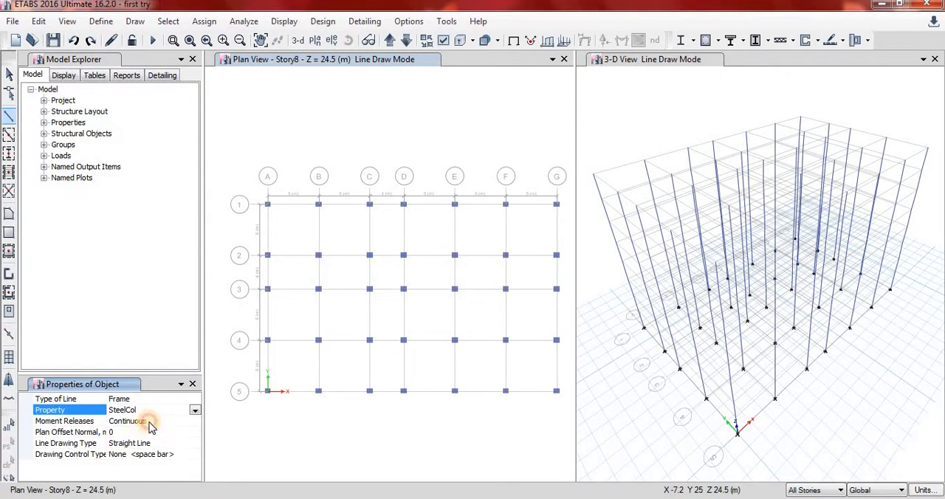
left_click(237, 172)
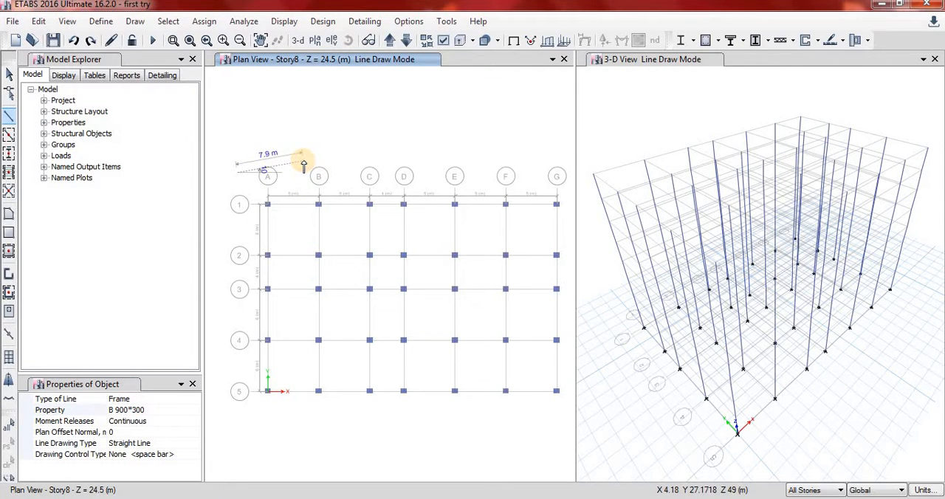
key("Escape")
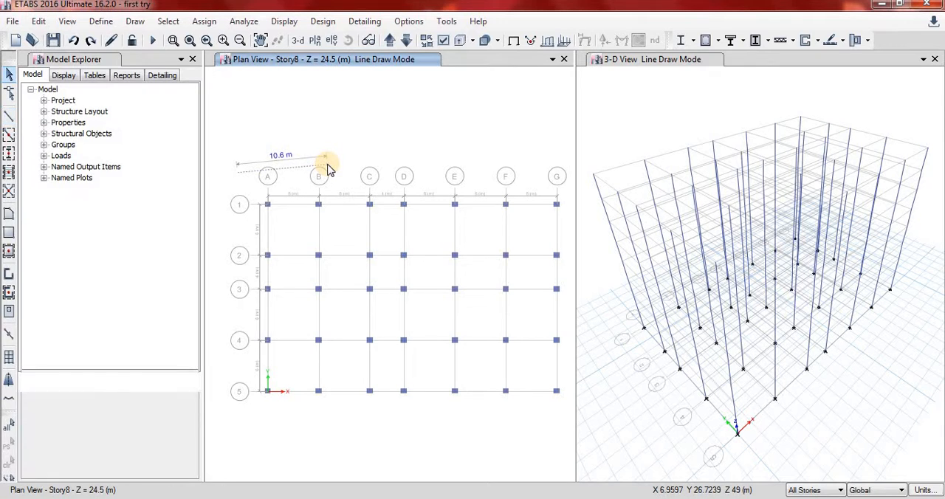
Quick-draw B 900*300 beams along all grid lines A to G and 1 to 5 in one window.
left_click(8, 137)
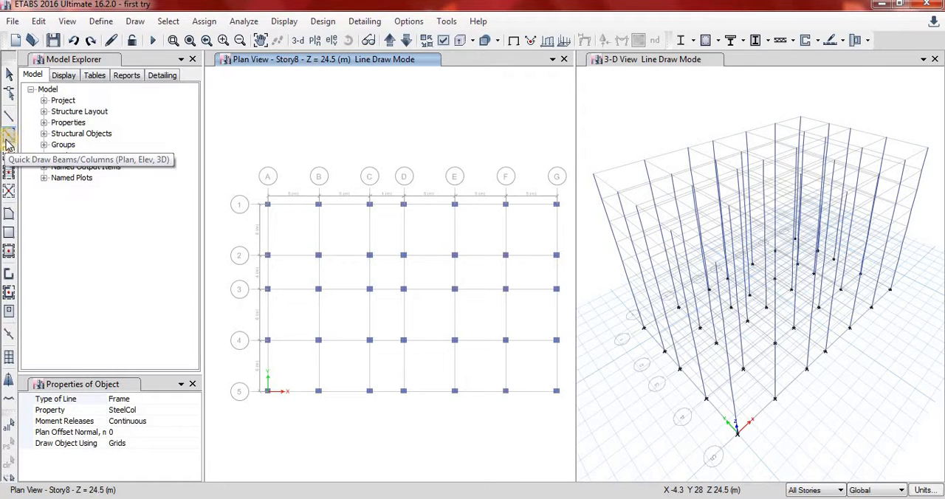
left_click(9, 137)
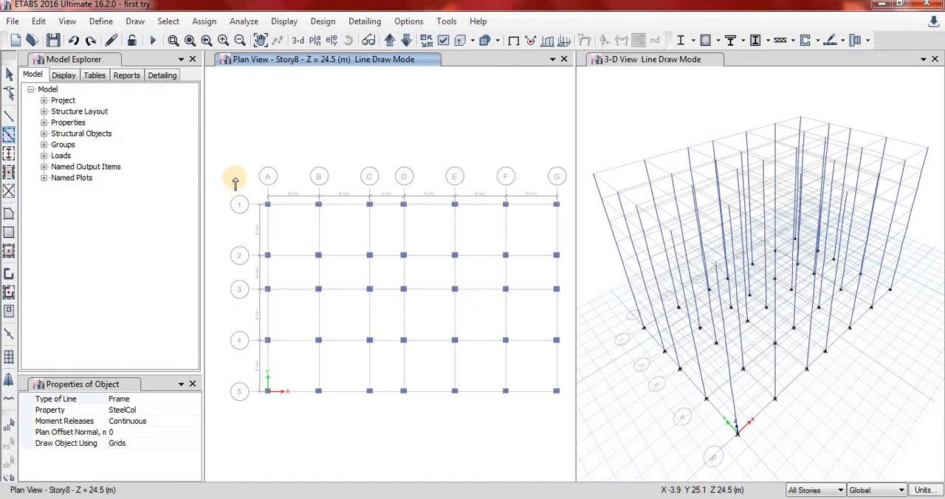
left_click(151, 411)
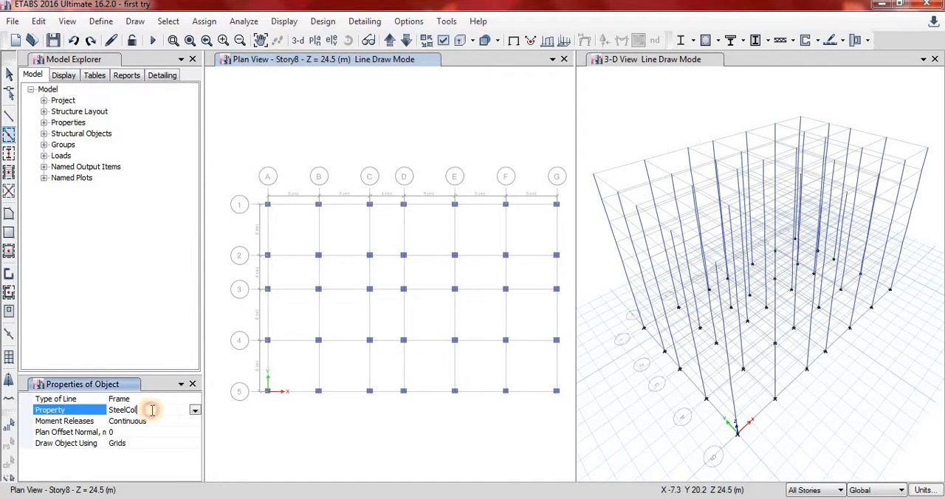
left_click(197, 410)
left_click_drag(196, 455, 193, 434)
left_click(167, 425)
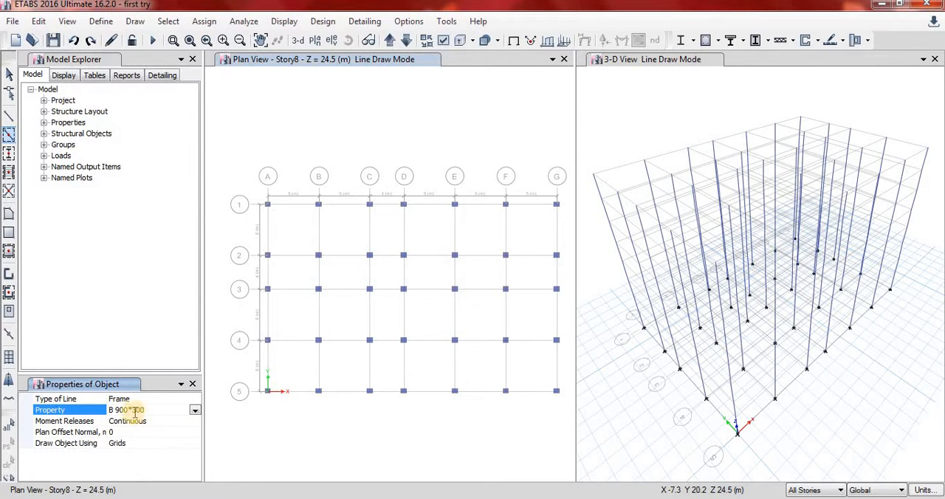
left_click(9, 136)
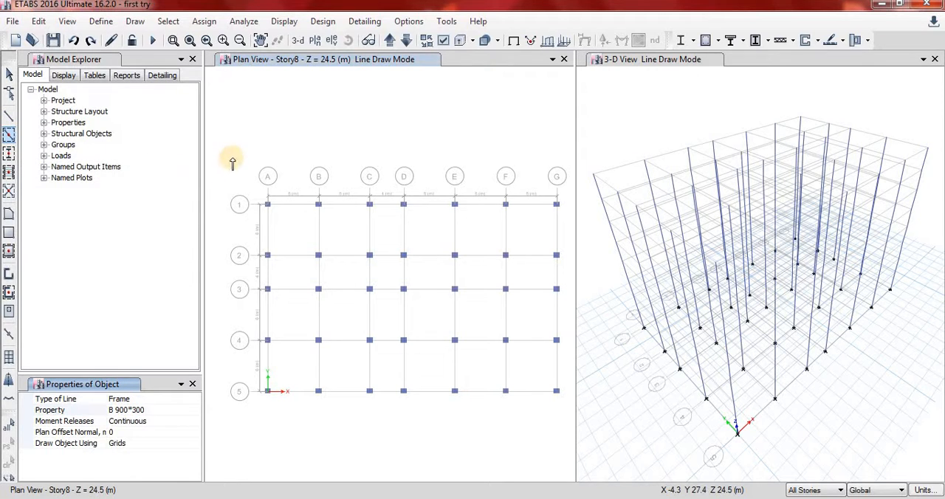
left_click_drag(232, 156, 568, 415)
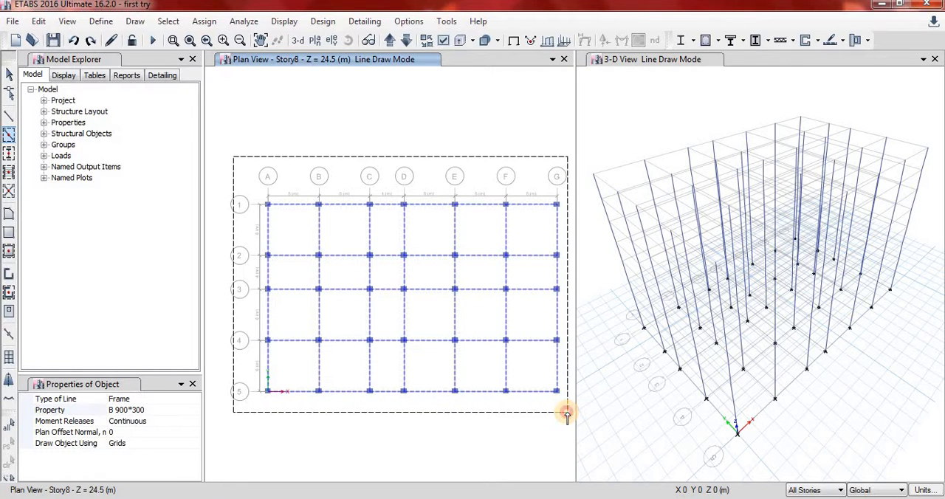
left_click_drag(567, 416, 567, 416)
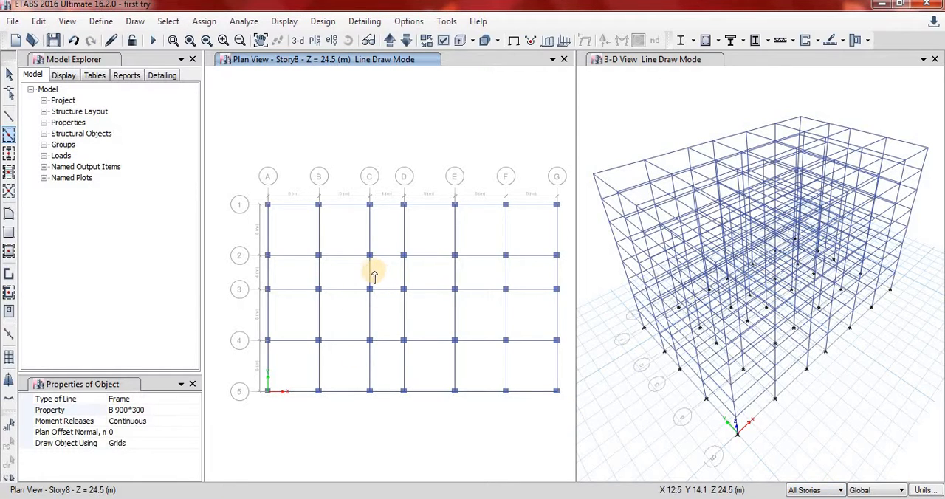
left_click(9, 75)
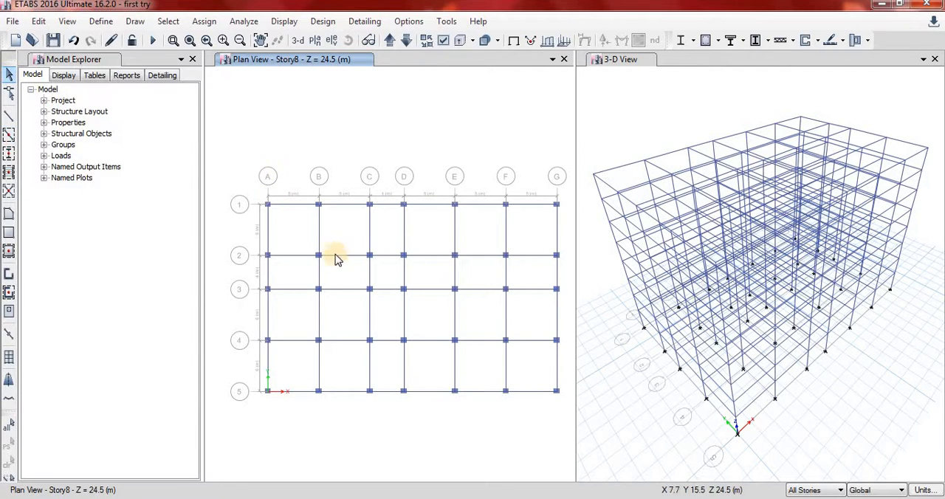
Step through the story plans to examine the column and beam layout on each level, ending on Story7.
left_click(389, 41)
left_click(389, 41)
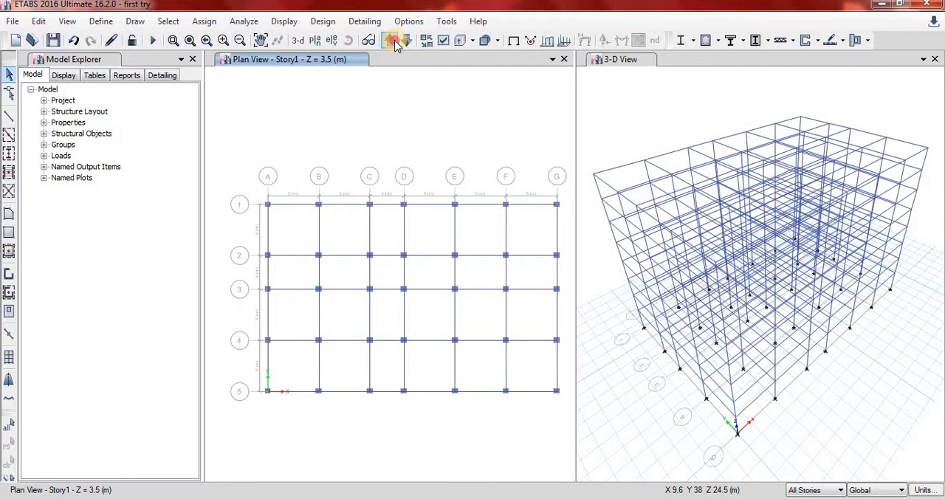
left_click(390, 41)
left_click(391, 41)
left_click(392, 42)
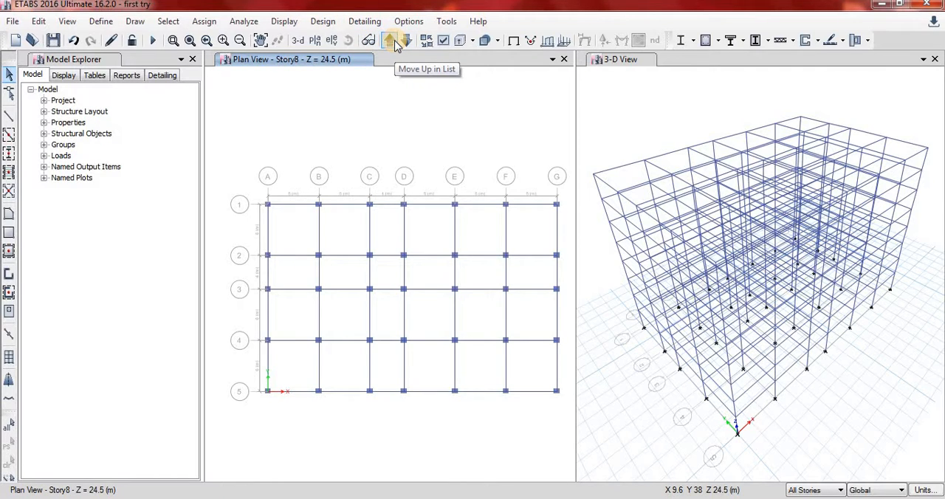
left_click(406, 41)
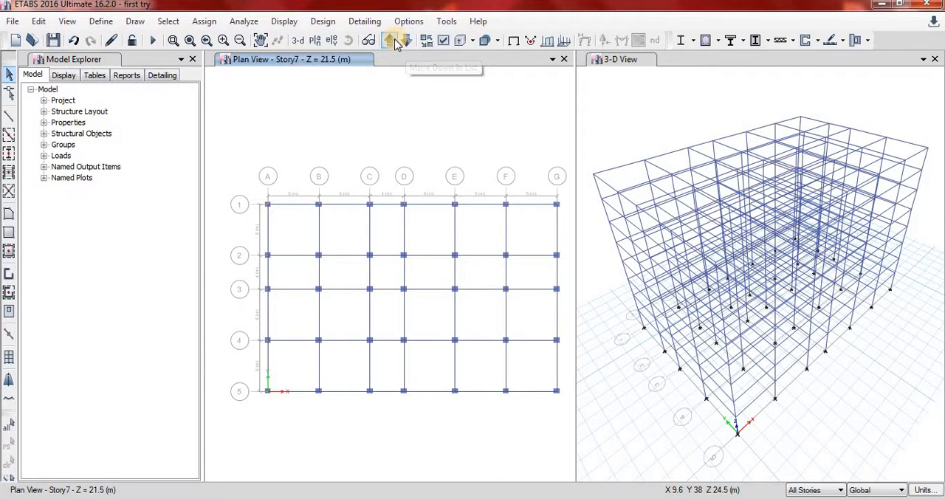
left_click(390, 41)
left_click(392, 41)
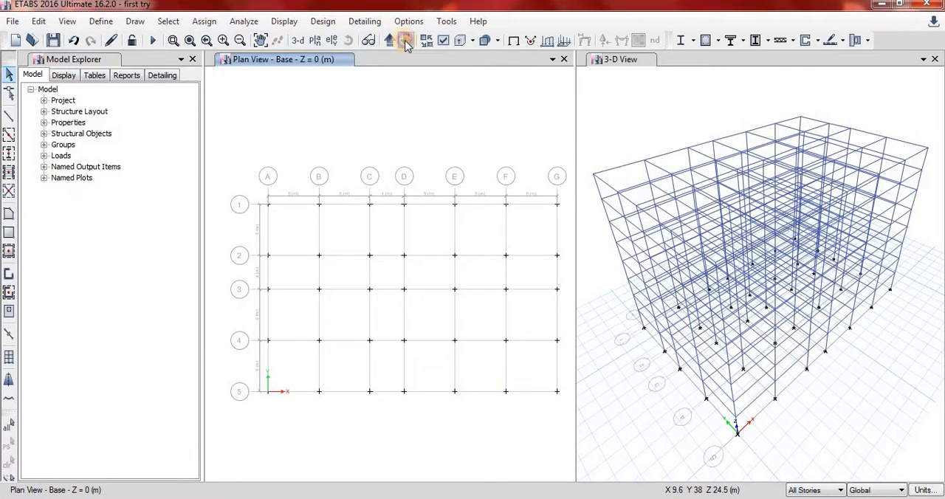
left_click(406, 41)
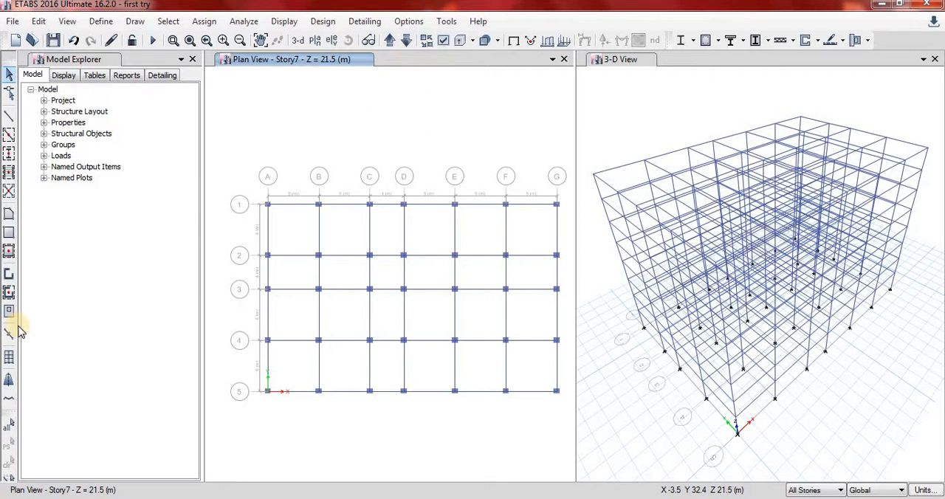
left_click(9, 234)
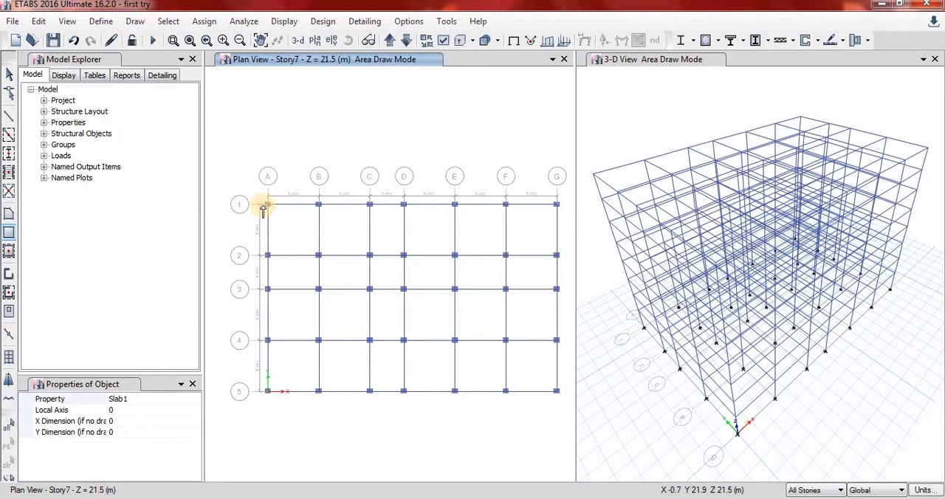
scroll(263, 209, "up", 3)
scroll(284, 207, "up", 3)
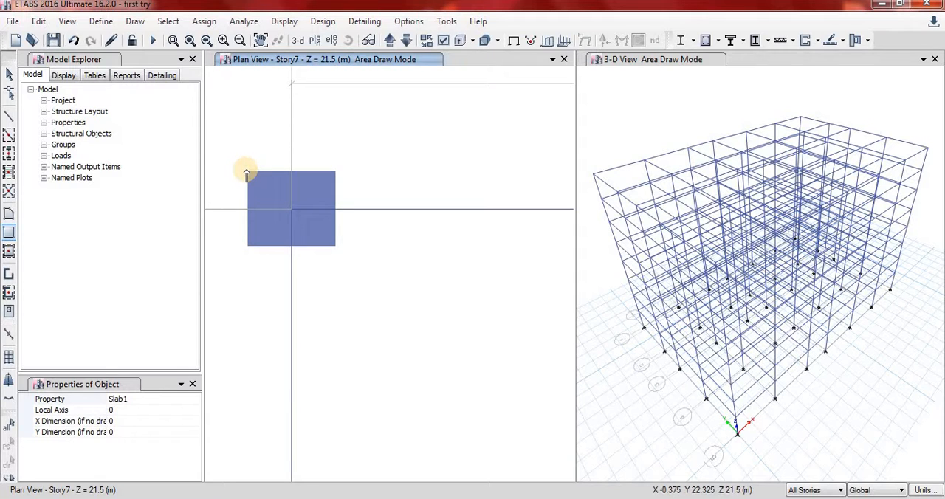
scroll(247, 175, "down", 5)
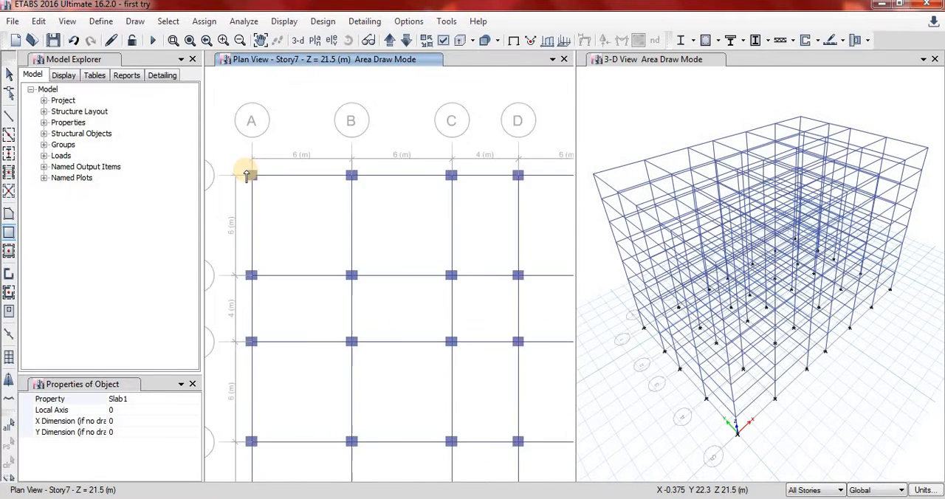
scroll(390, 261, "up", 5)
scroll(424, 230, "down", 8)
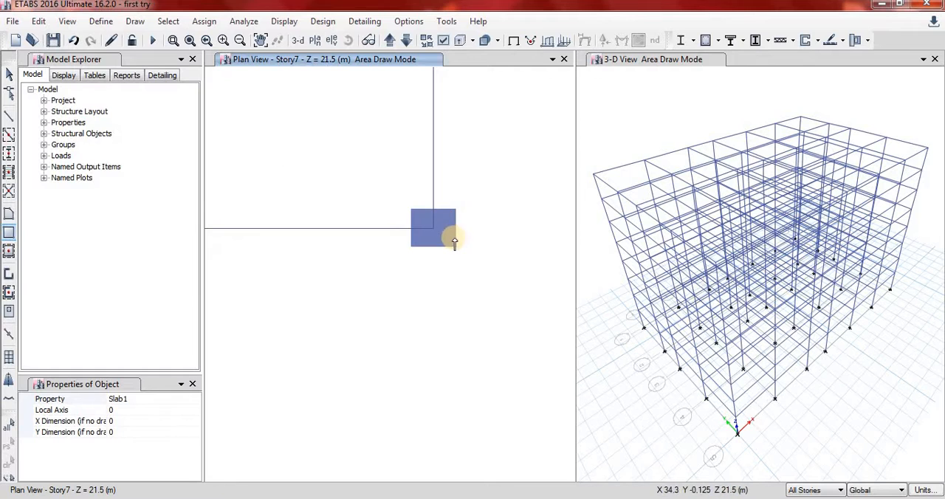
scroll(416, 232, "up", 8)
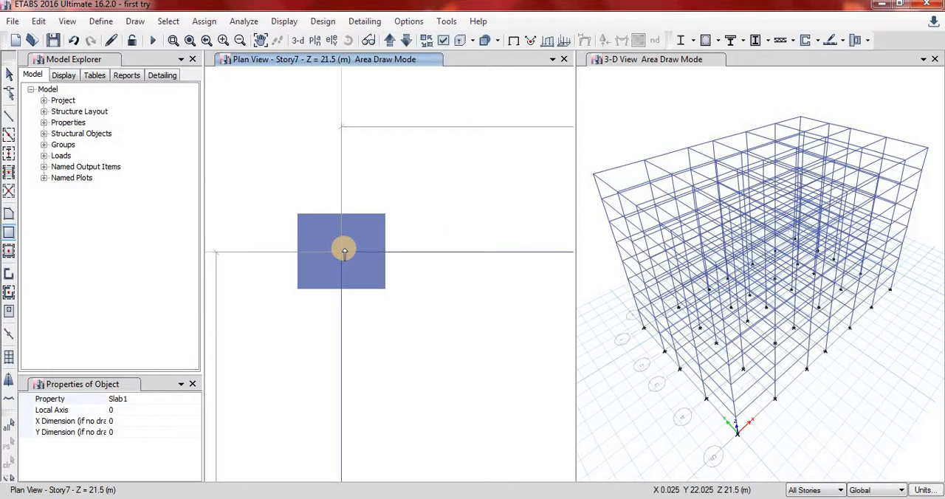
left_click(341, 255)
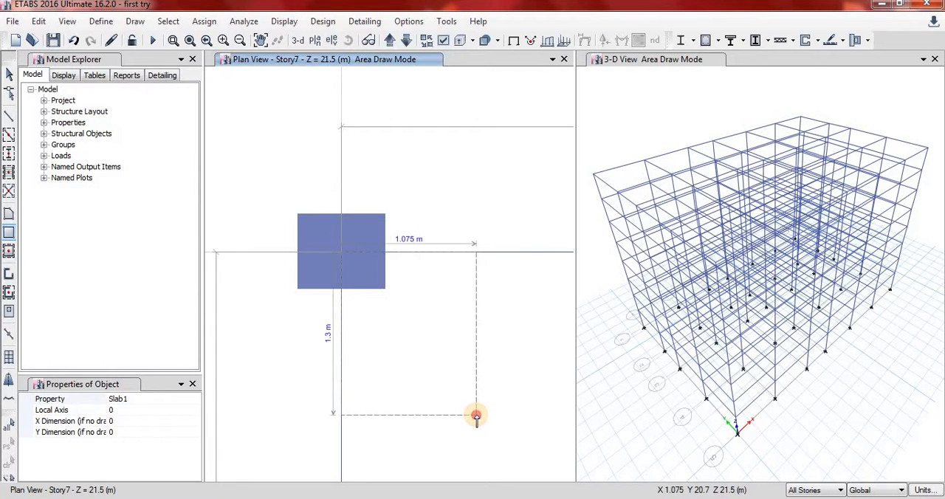
key("Escape")
Undo the placement of the beams on the grid lines.
left_click(341, 252)
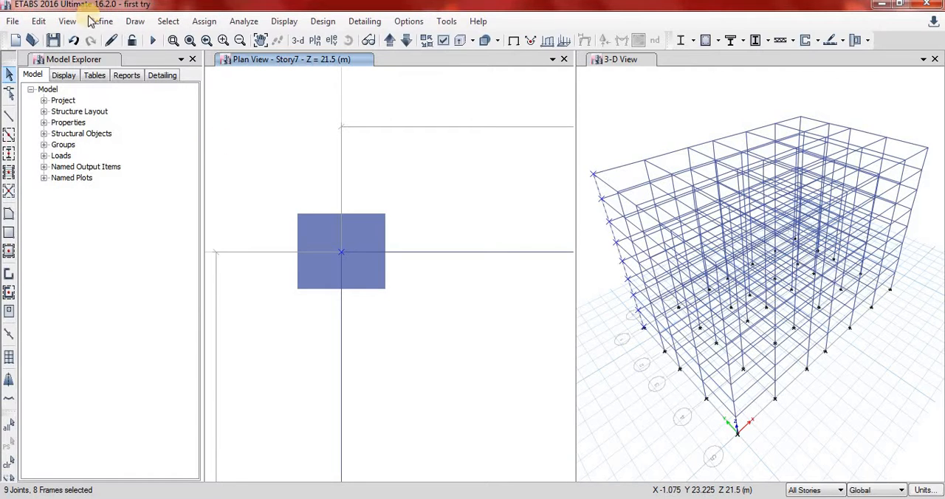
left_click(73, 40)
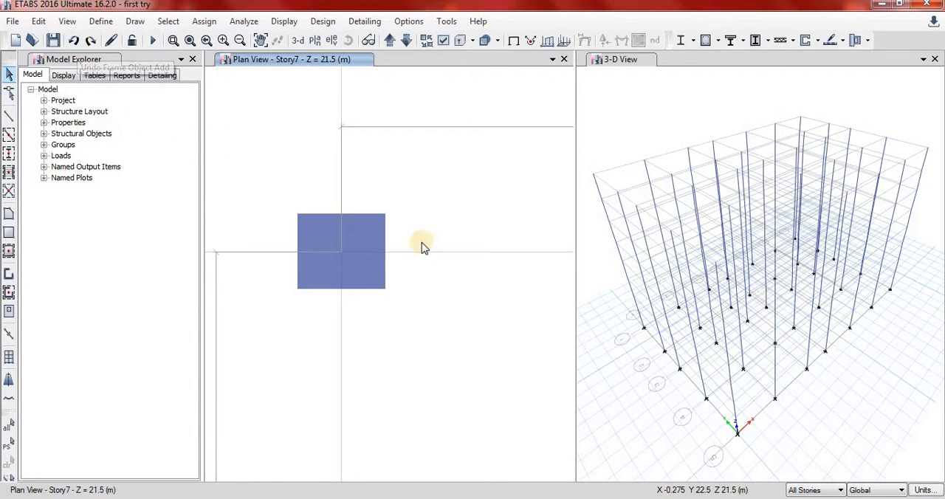
Redraw the B 900*300 beams over the whole grid in one window from the Story7 plan.
scroll(432, 254, "down", 5)
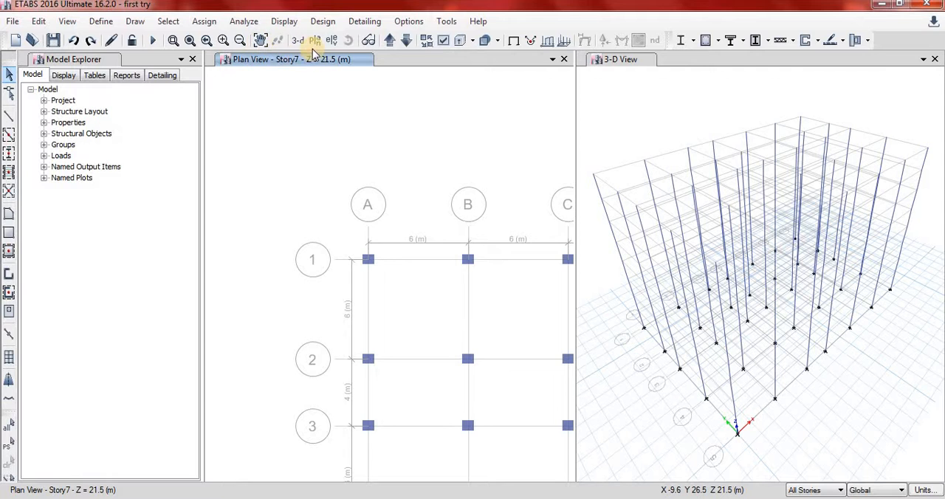
left_click(261, 41)
left_click_drag(410, 288, 356, 248)
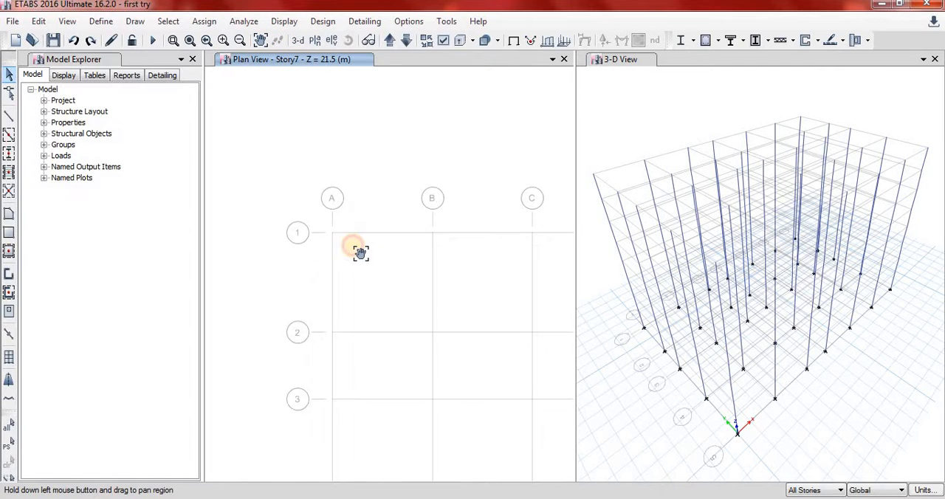
left_click(241, 41)
left_click(241, 41)
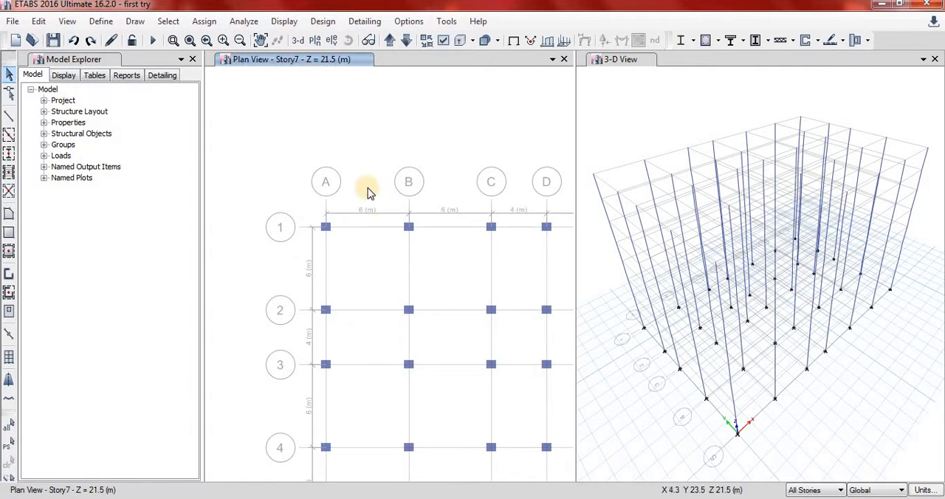
left_click(261, 41)
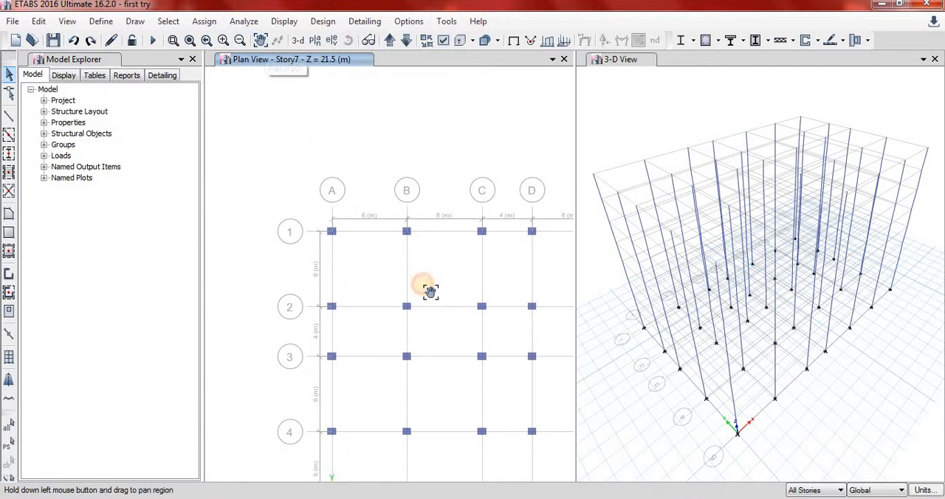
left_click_drag(428, 289, 369, 263)
scroll(335, 173, "down", 3)
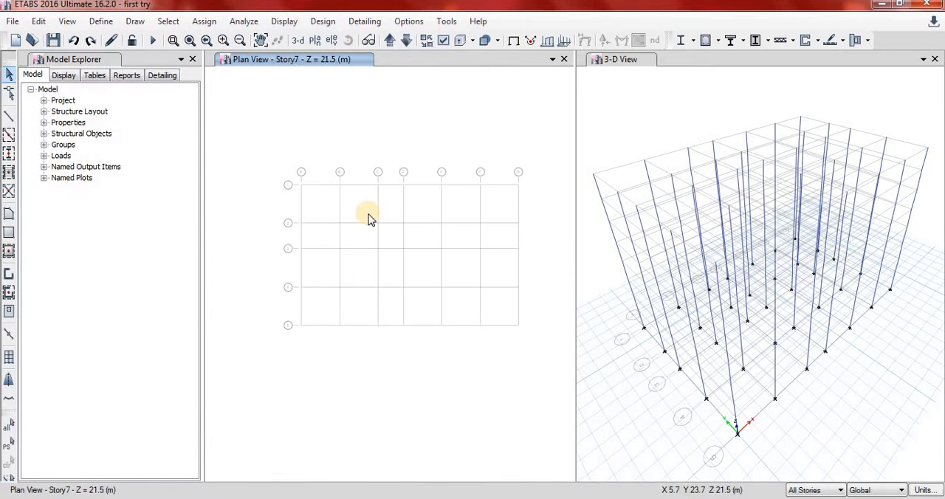
left_click(8, 135)
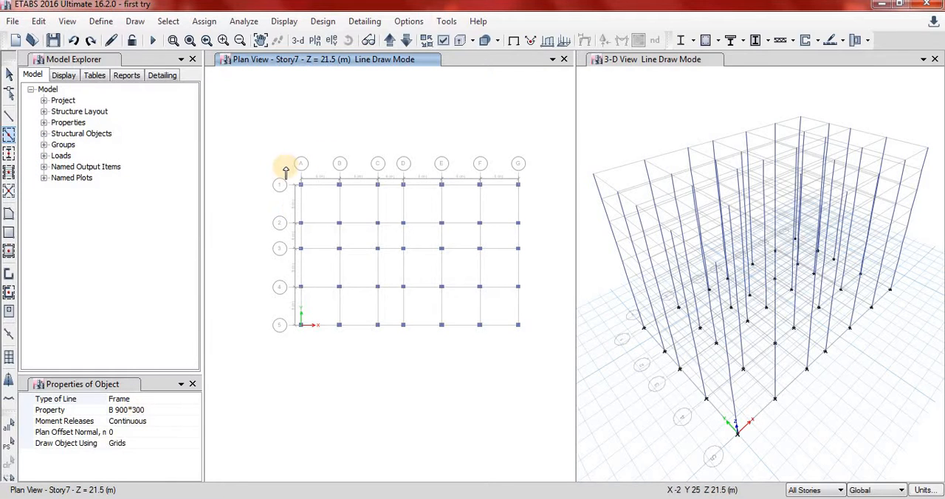
mouse_move(285, 169)
left_mouse_down()
mouse_move(487, 387)
mouse_move(553, 364)
left_mouse_up()
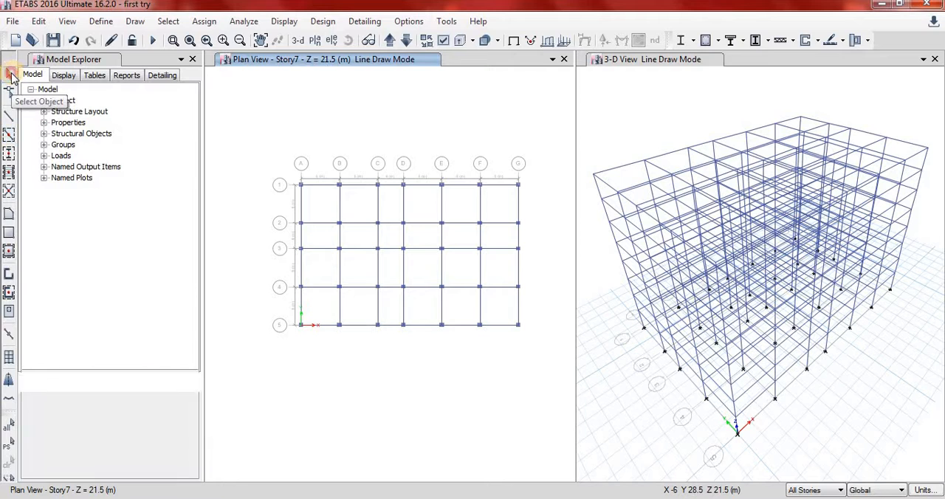
left_click(9, 75)
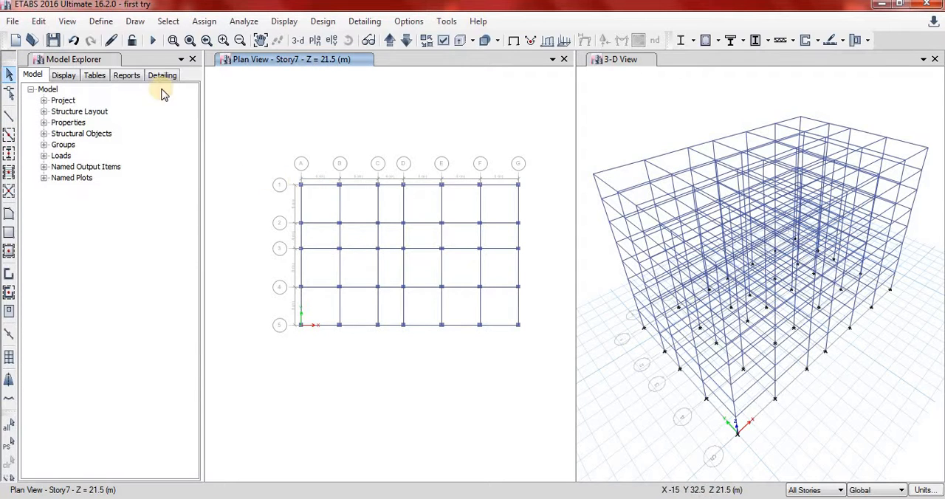
Draw a reference point at grid intersection A-1 on the Story7 plan.
scroll(305, 185, "up", 5)
scroll(313, 186, "up", 4)
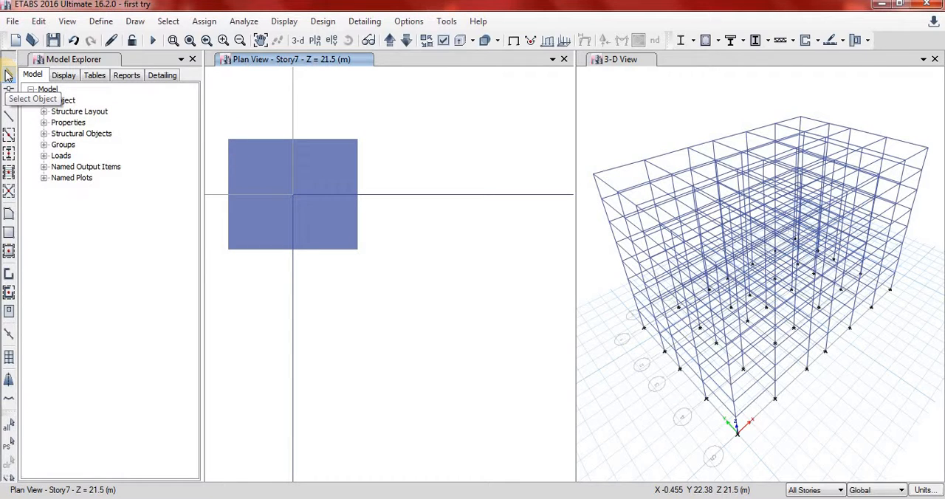
left_click(7, 74)
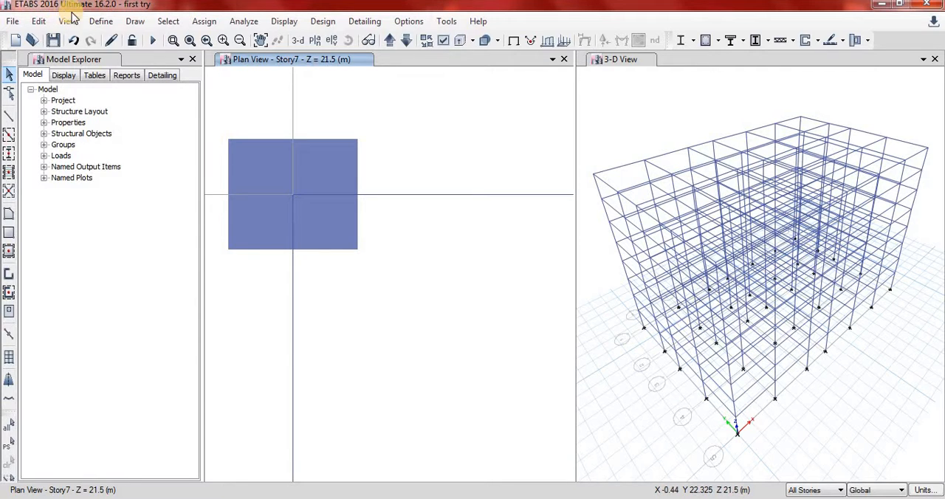
left_click(135, 23)
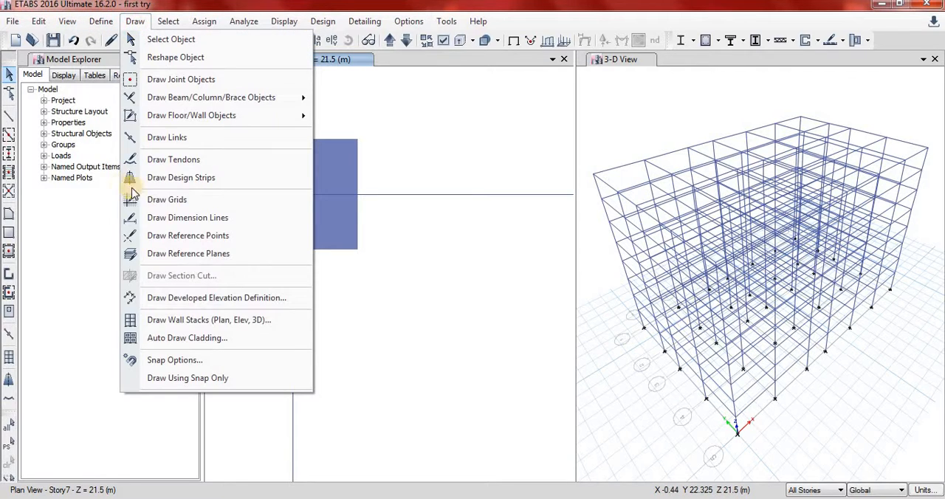
left_click(189, 236)
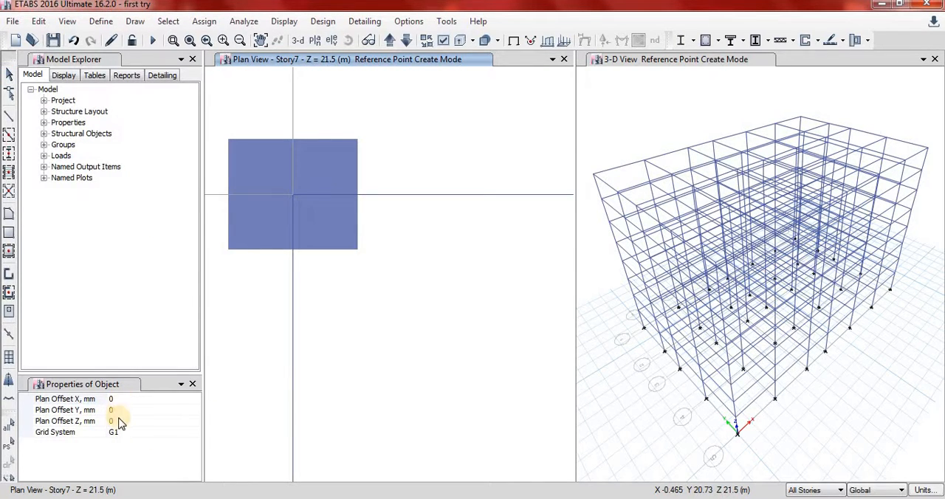
left_click(292, 194)
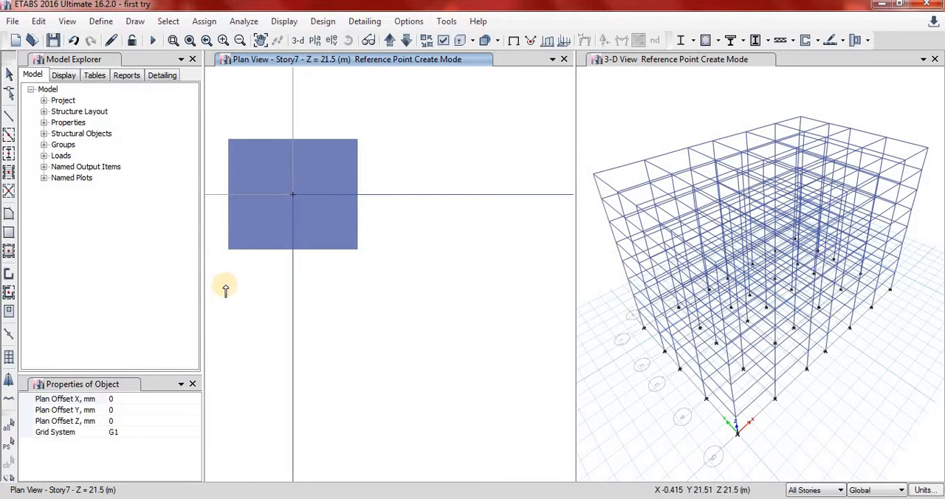
scroll(222, 251, "down", 5)
scroll(454, 406, "up", 5)
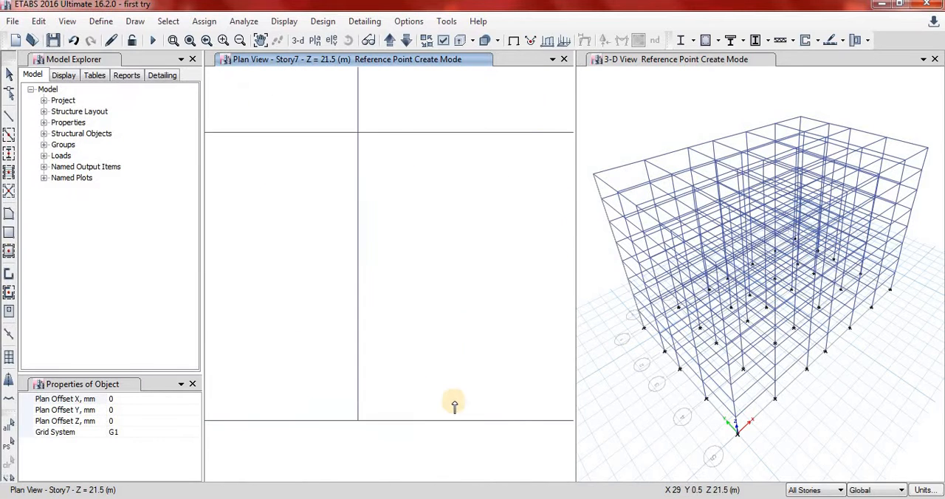
Examine the corner columns at grid points G-5 and A-1 on the Story7 plan.
scroll(462, 403, "down", 3)
scroll(546, 414, "up", 3)
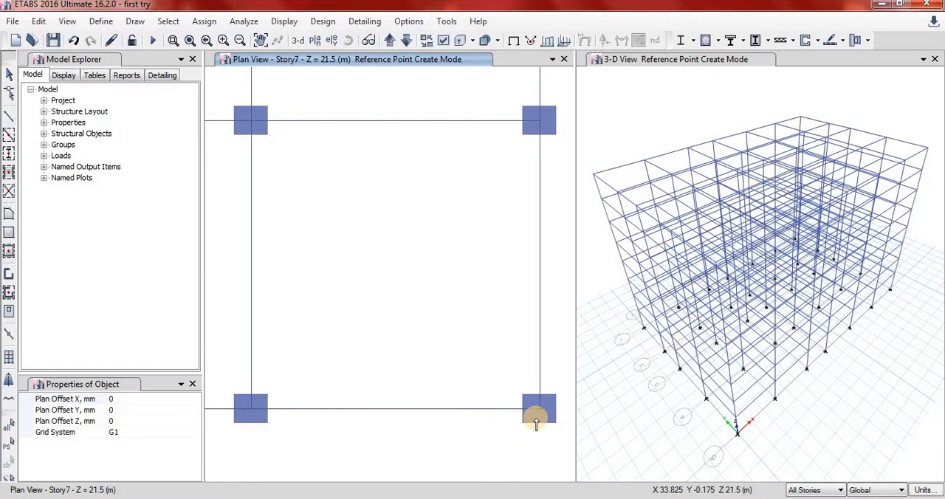
scroll(501, 426, "down", 3)
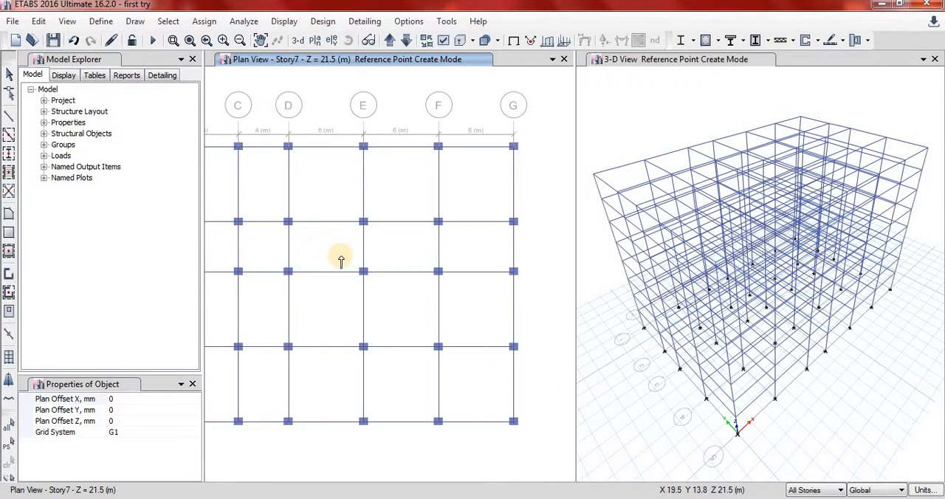
left_click(260, 40)
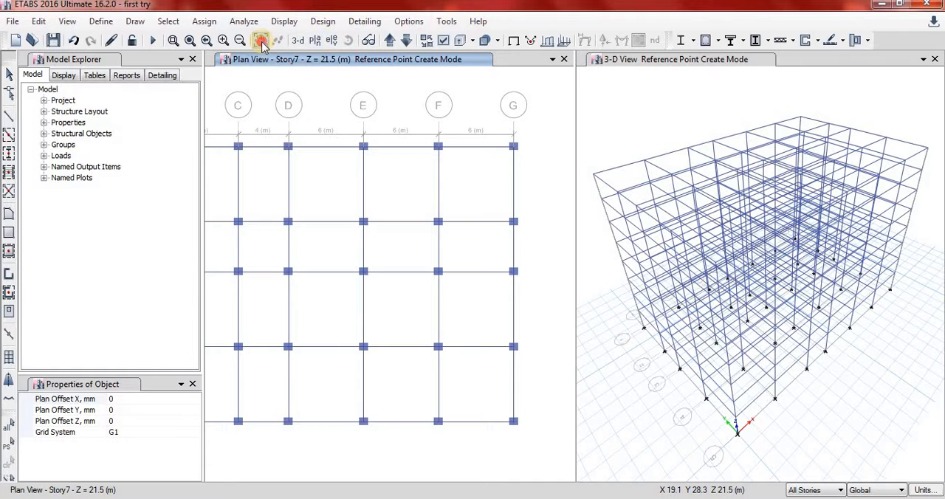
left_click_drag(333, 289, 401, 317)
scroll(295, 273, "up", 6)
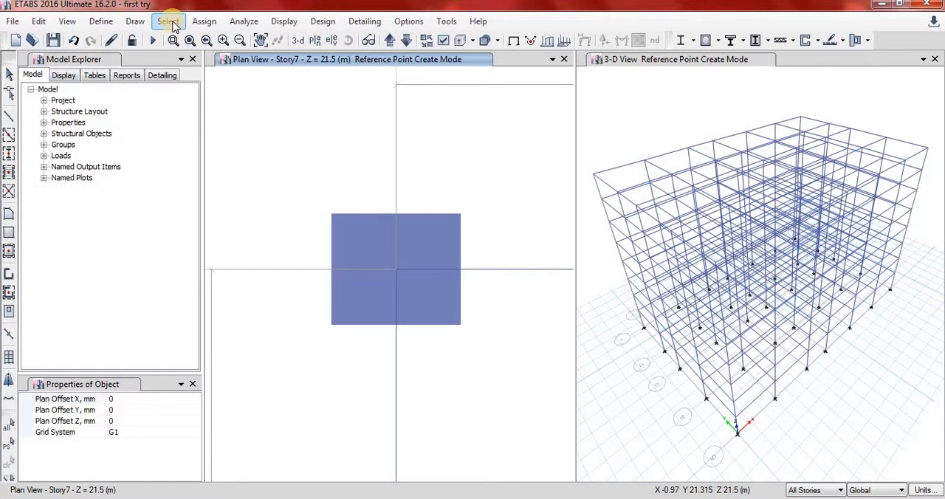
Review the list of defined frame sections to identify the size of the corner column's section.
left_click(9, 152)
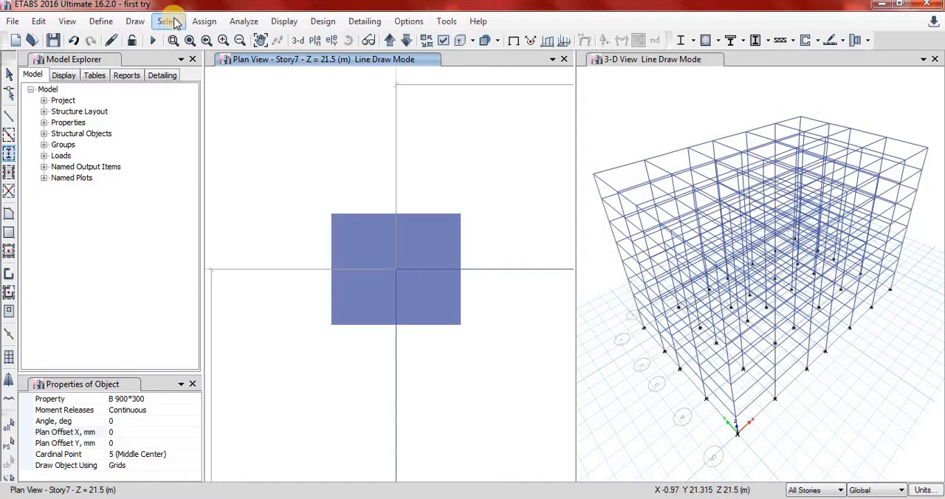
left_click(102, 22)
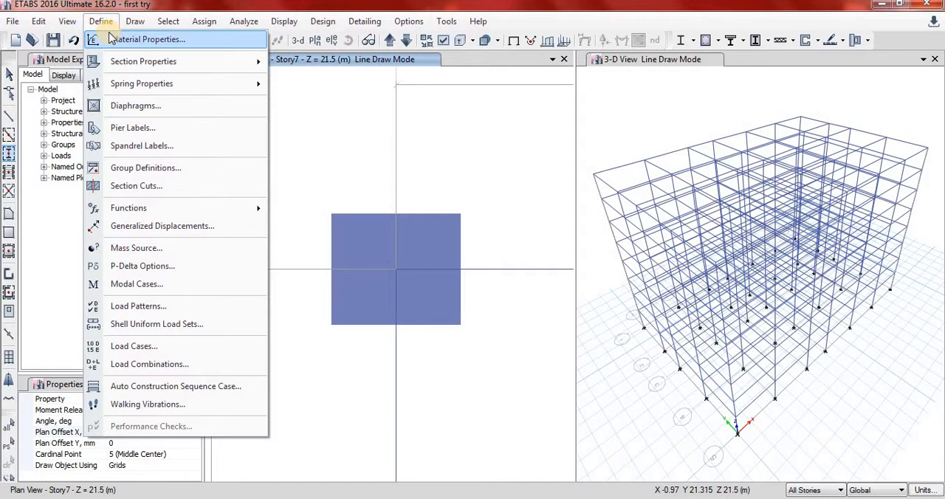
mouse_move(250, 66)
left_click(301, 63)
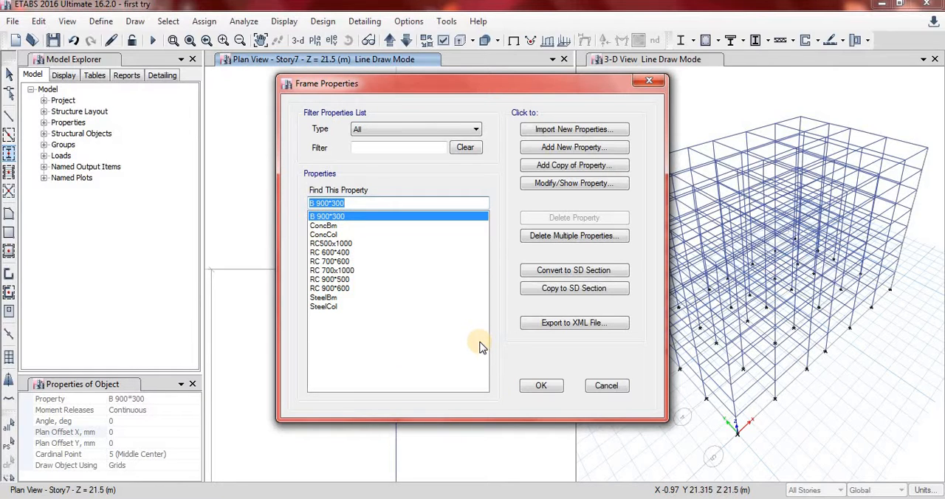
left_click(613, 391)
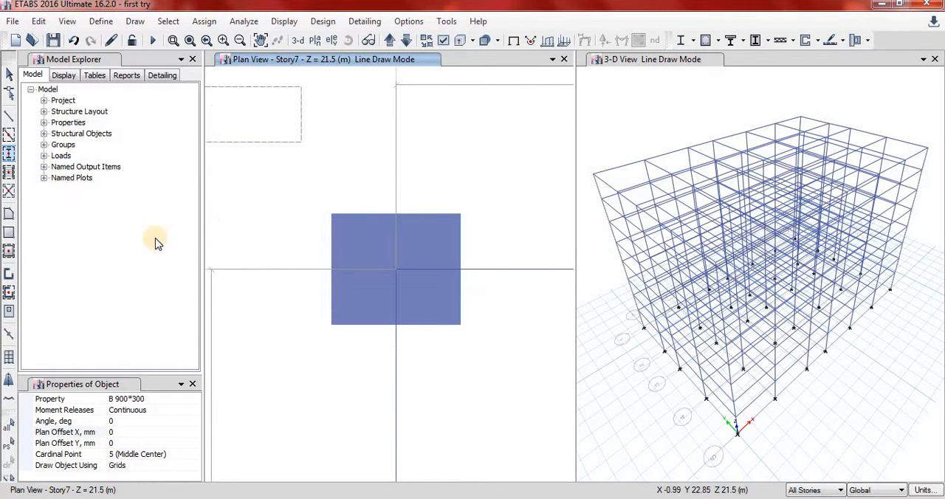
left_click(163, 397)
left_click(197, 403)
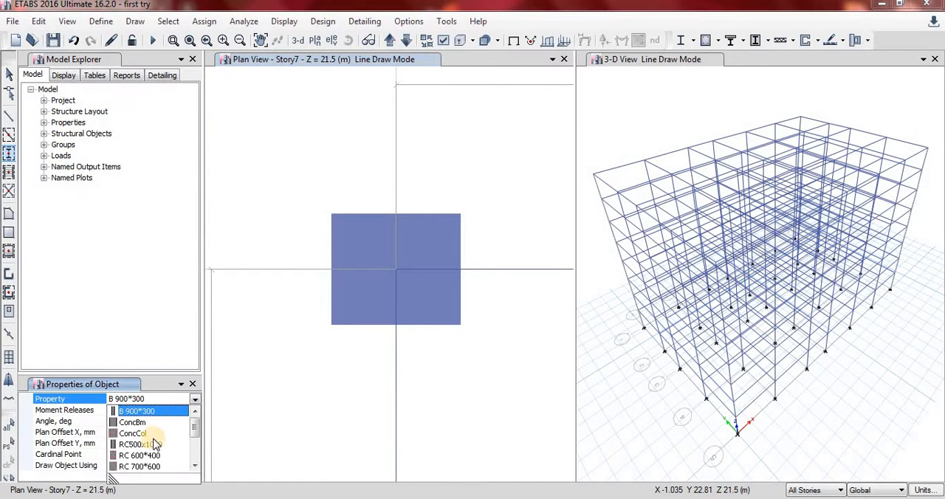
left_click(172, 461)
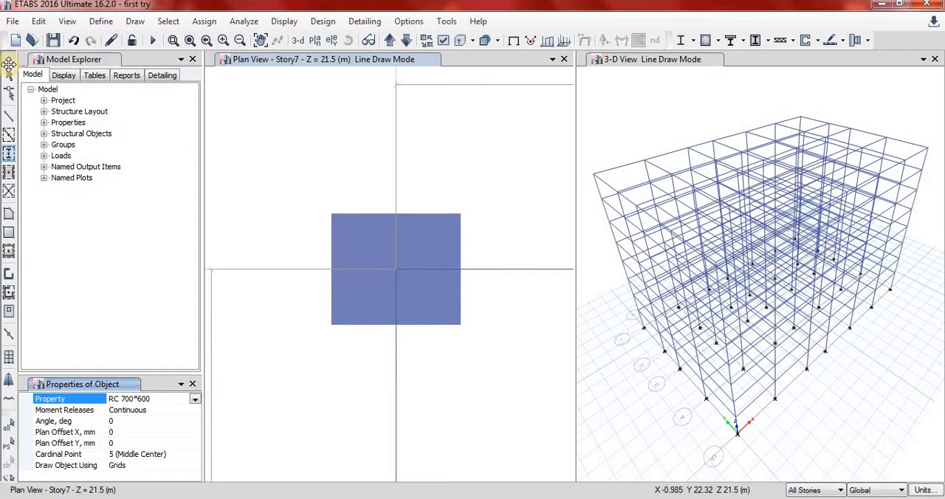
left_click(9, 77)
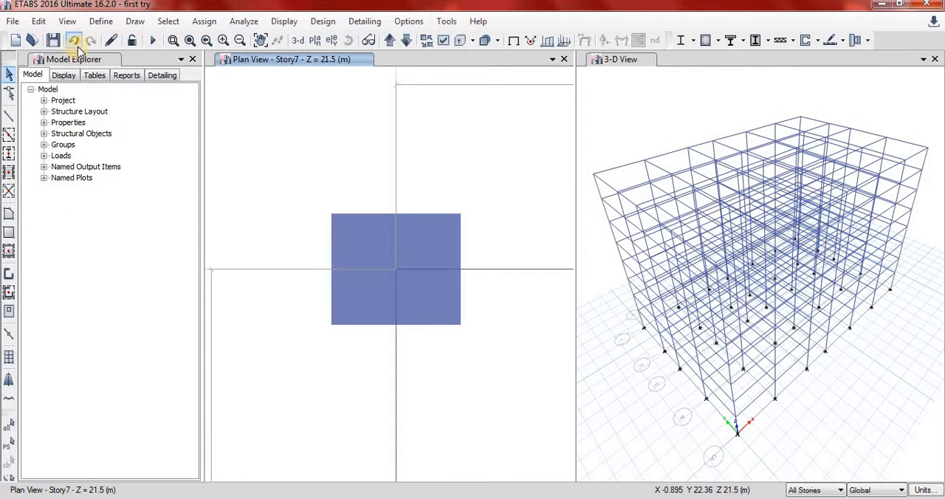
Draw a reference point offset -350 mm in X and 300 mm in Y from grid point A-1.
left_click(134, 21)
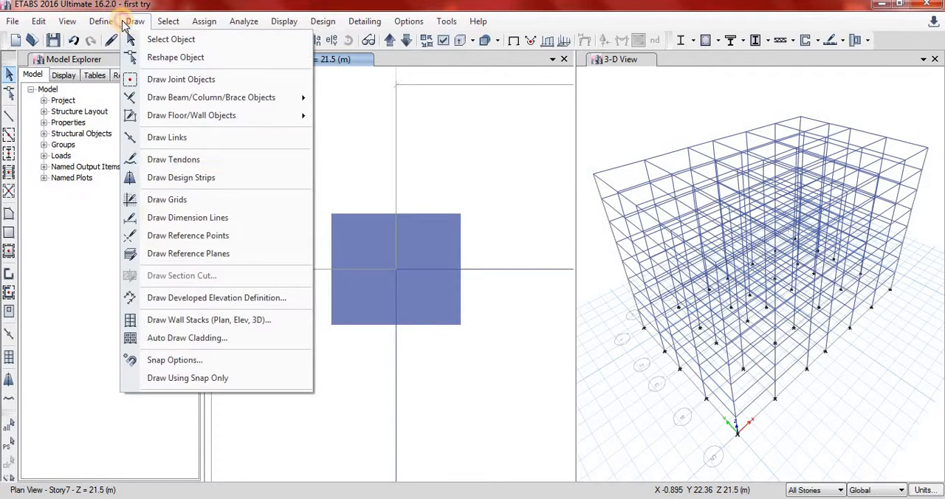
left_click(182, 241)
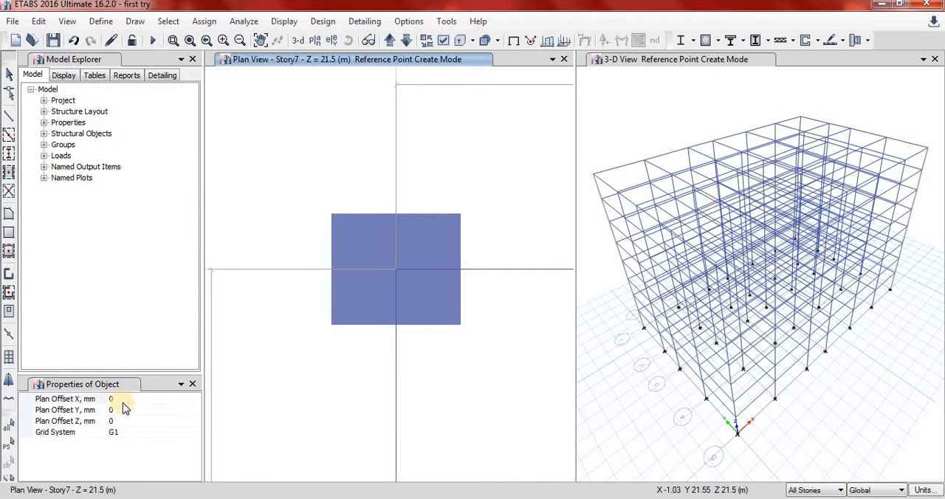
left_click(125, 400)
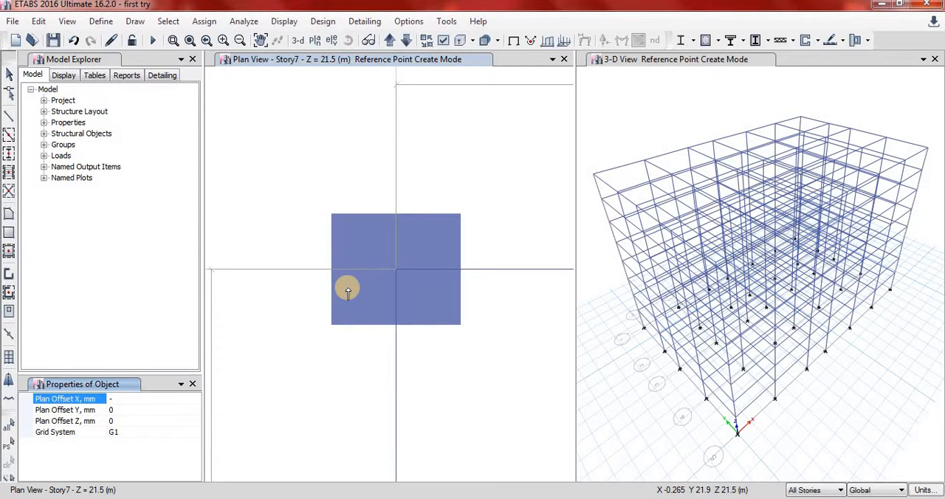
type("0")
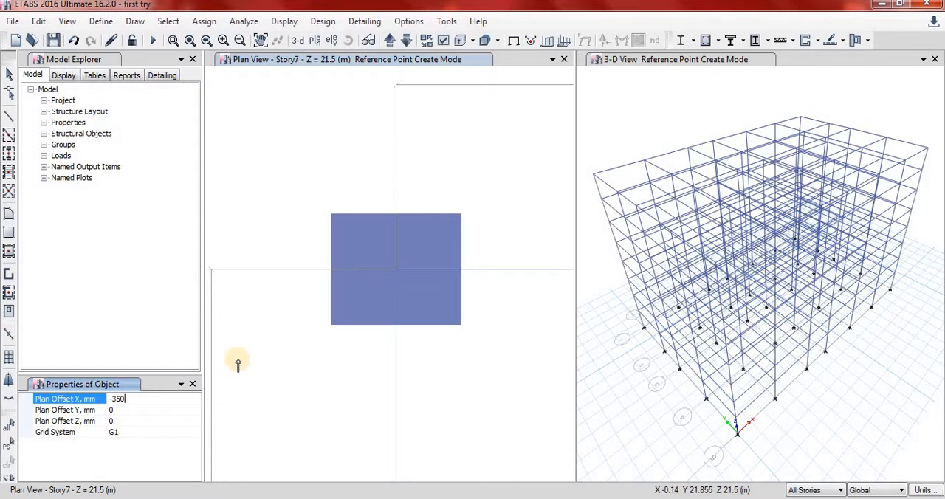
left_click(134, 408)
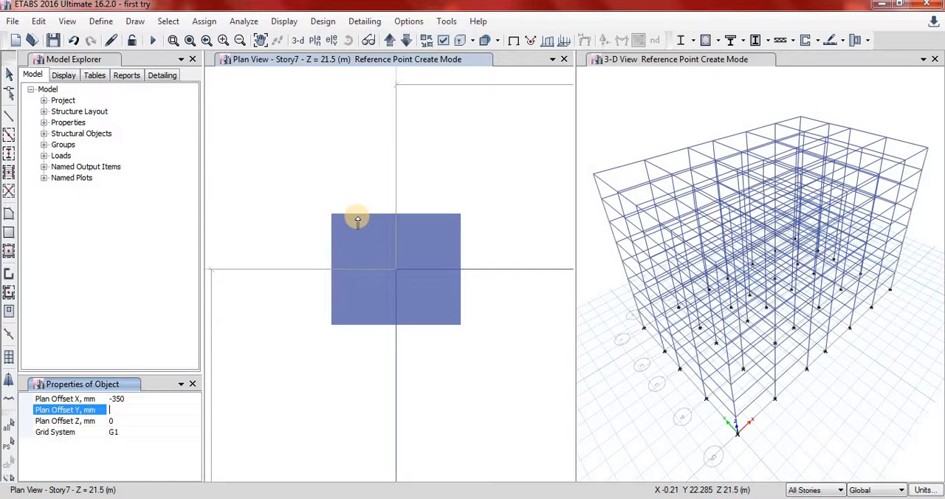
type("3")
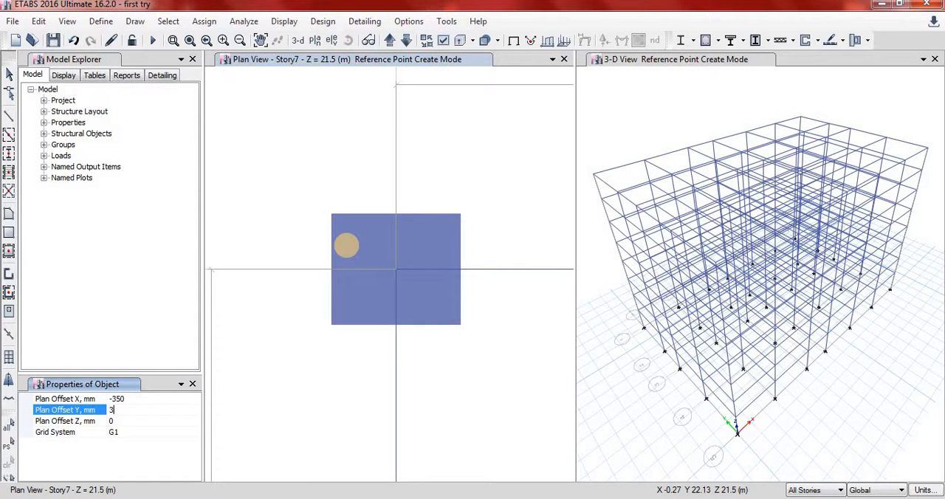
type("00")
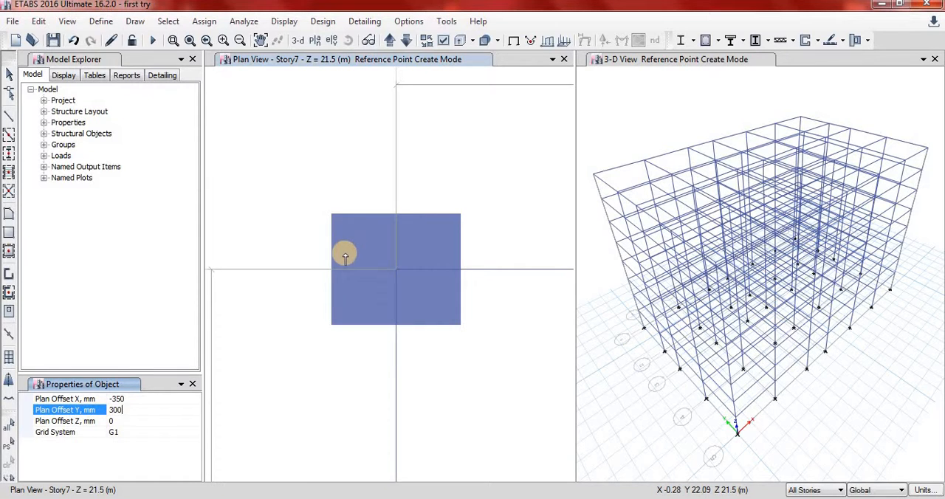
left_click(395, 273)
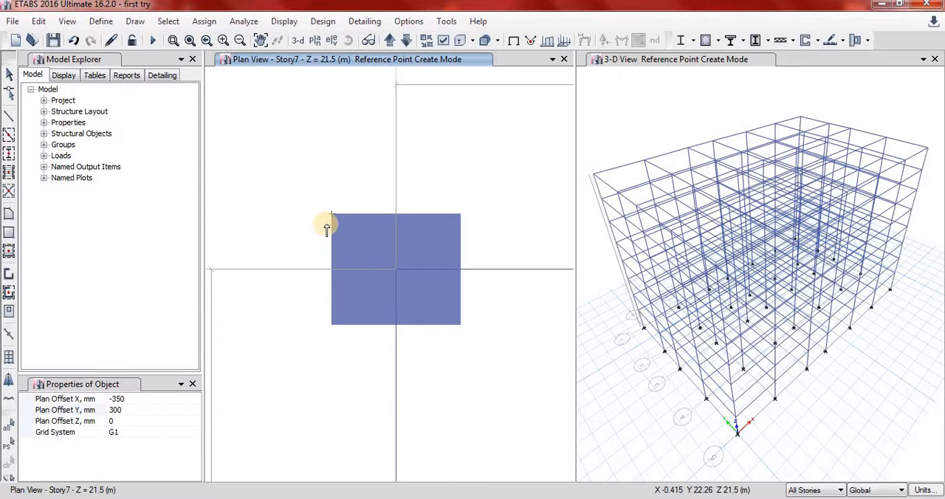
Draw a reference point offset 350 mm in X and -300 mm in Y from grid point G-5.
scroll(310, 232, "down", 5)
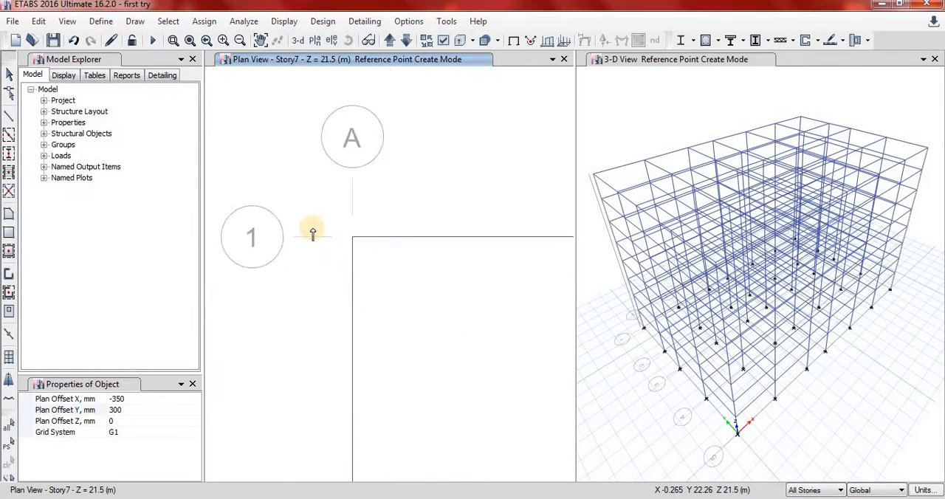
scroll(555, 389, "up", 8)
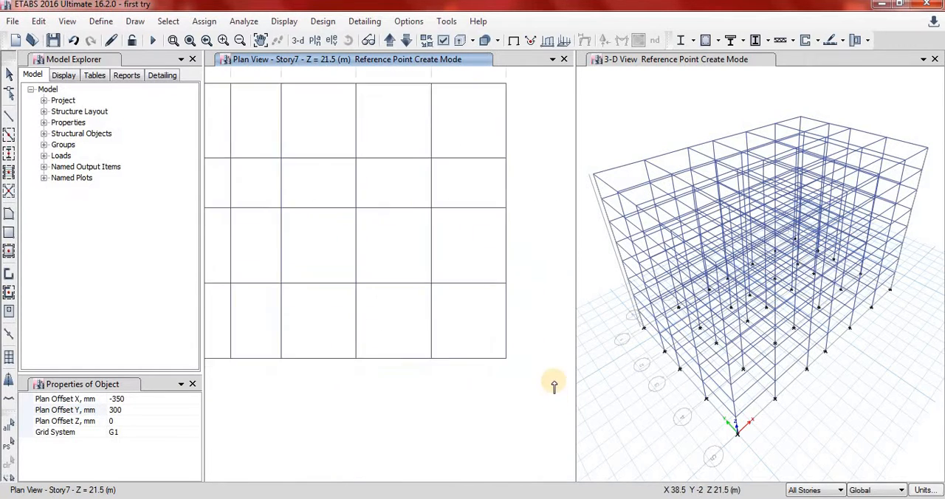
left_click(260, 40)
left_click_drag(348, 261, 504, 314)
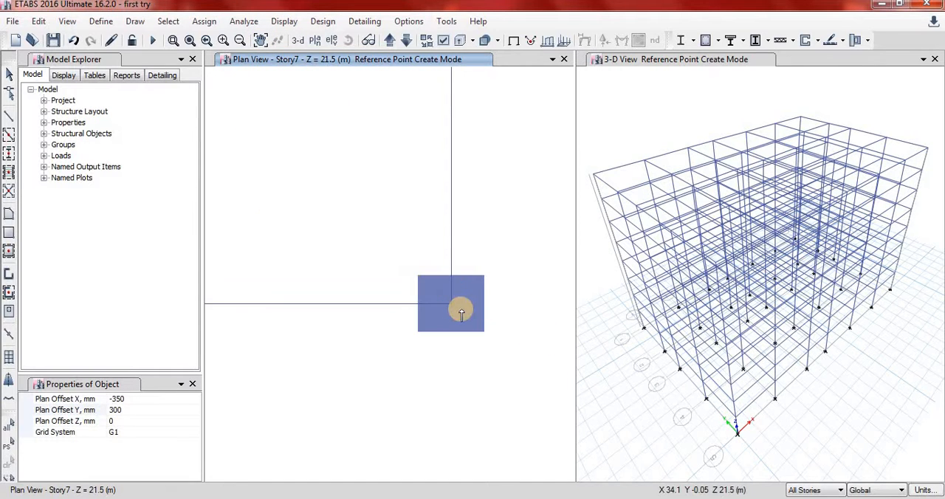
scroll(458, 310, "up", 2)
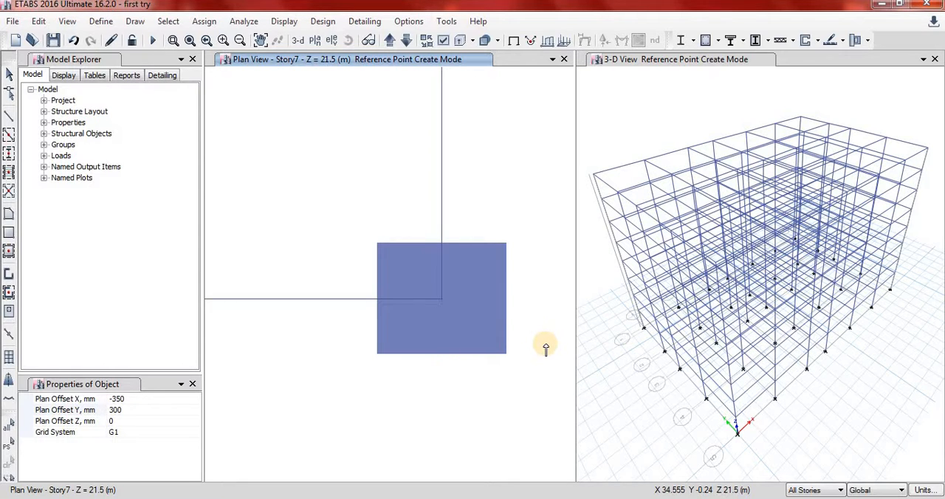
left_click(114, 398)
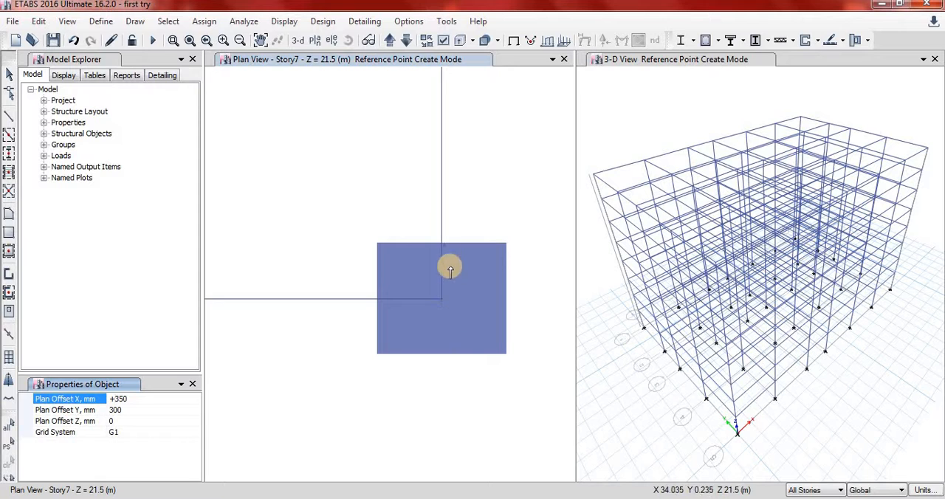
left_click(114, 410)
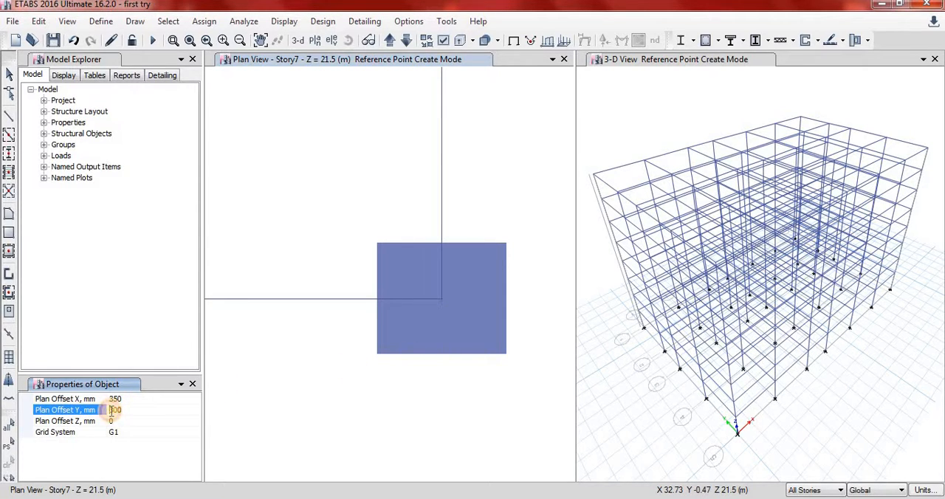
type("-")
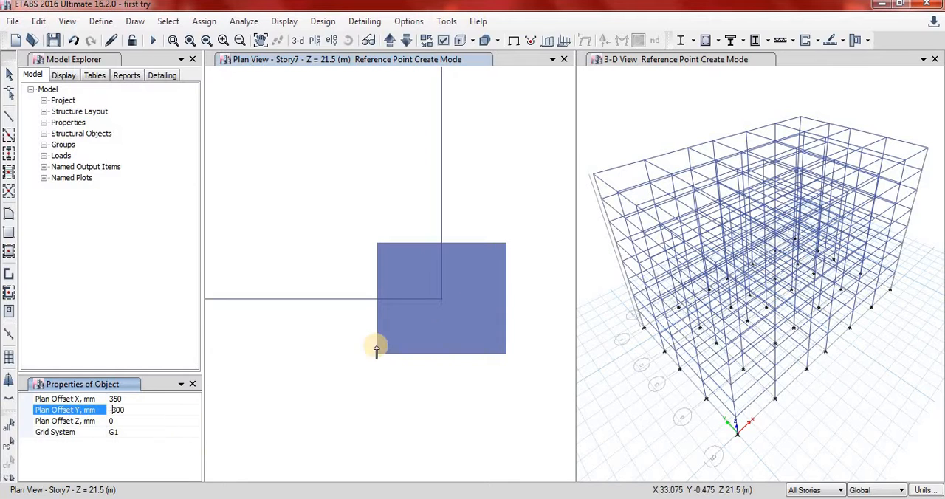
left_click(441, 299)
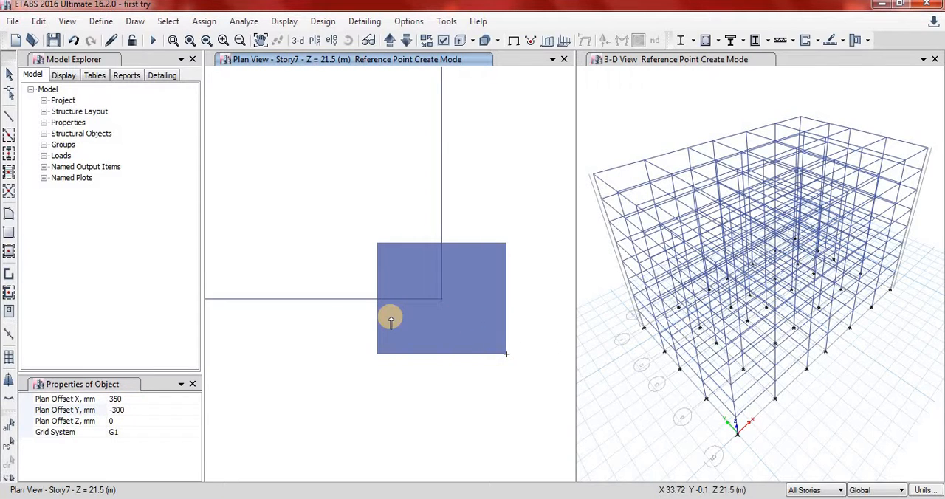
Draw a rectangular Slab1 floor on all stories between the reference points at the outer corners of columns A-1 and G-5.
scroll(369, 320, "down", 5)
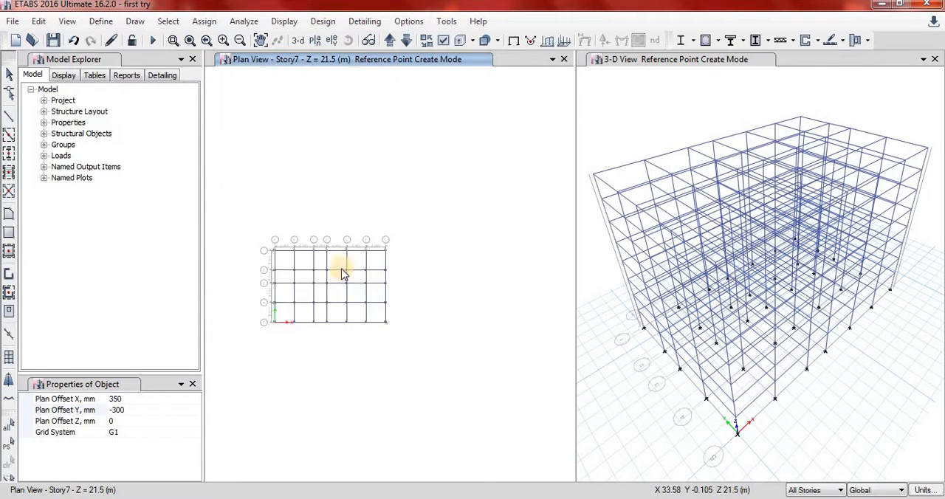
scroll(342, 273, "down", 1)
scroll(325, 270, "up", 2)
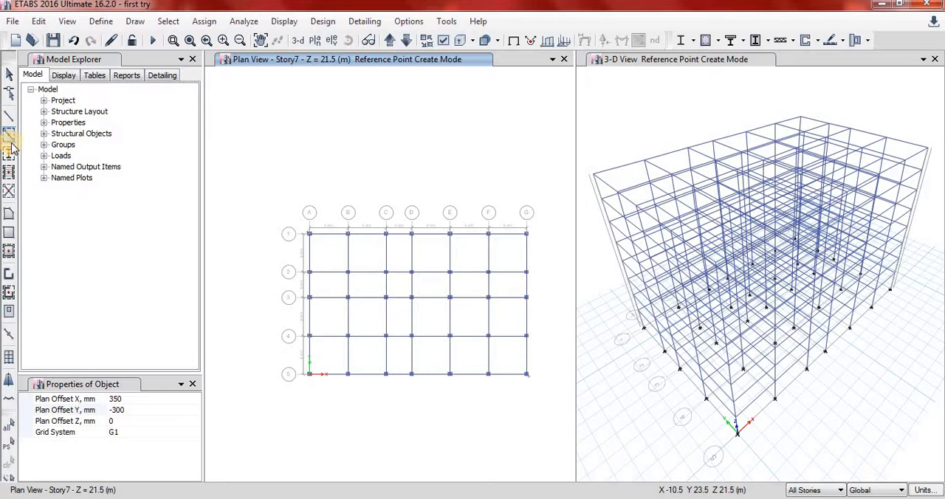
left_click(7, 237)
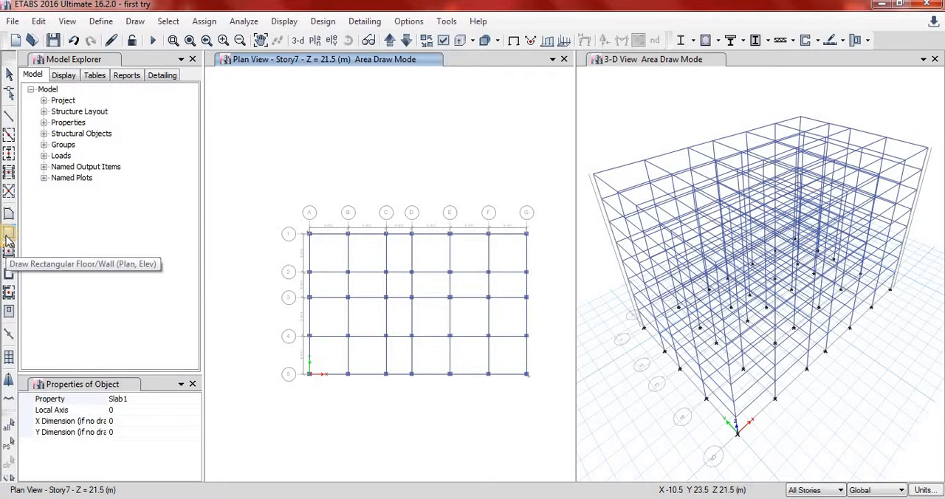
scroll(311, 240, "up", 6)
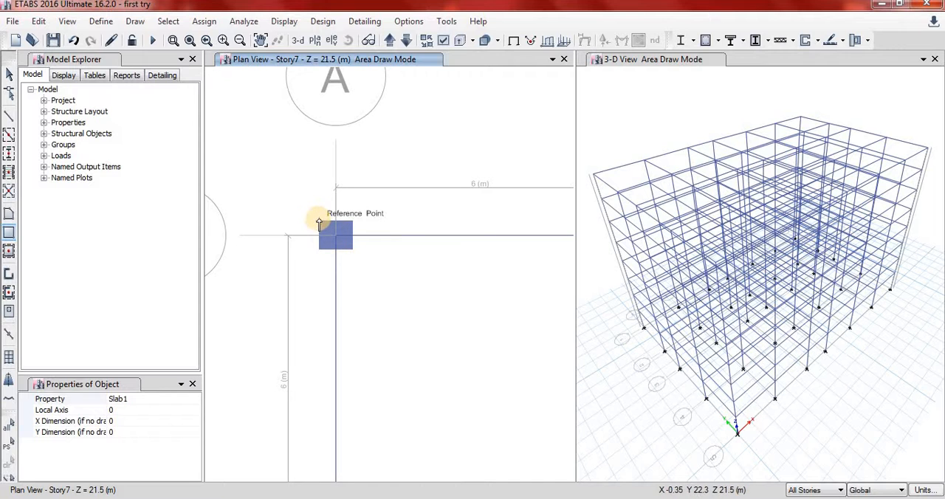
left_click_drag(319, 224, 507, 397)
scroll(380, 337, "down", 10)
scroll(461, 384, "up", 8)
scroll(455, 379, "down", 7)
scroll(507, 401, "up", 6)
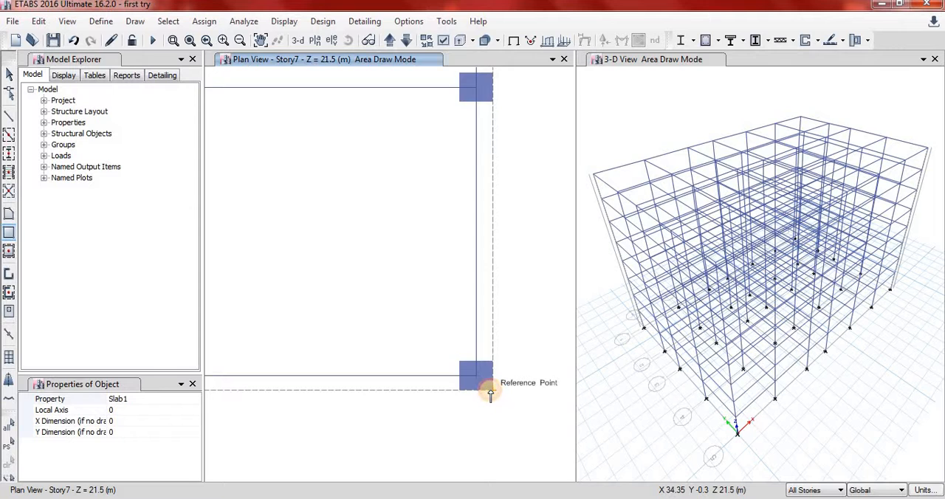
left_click(490, 395)
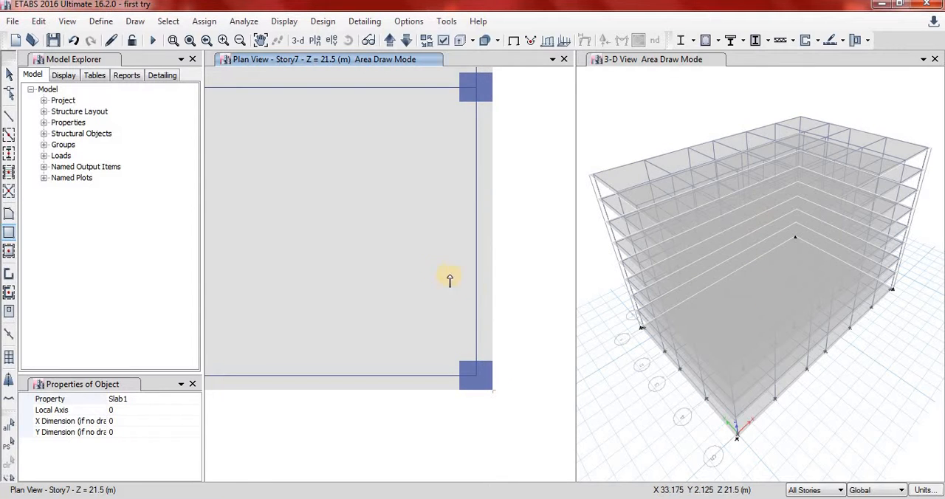
scroll(490, 326, "down", 5)
scroll(422, 259, "up", 3)
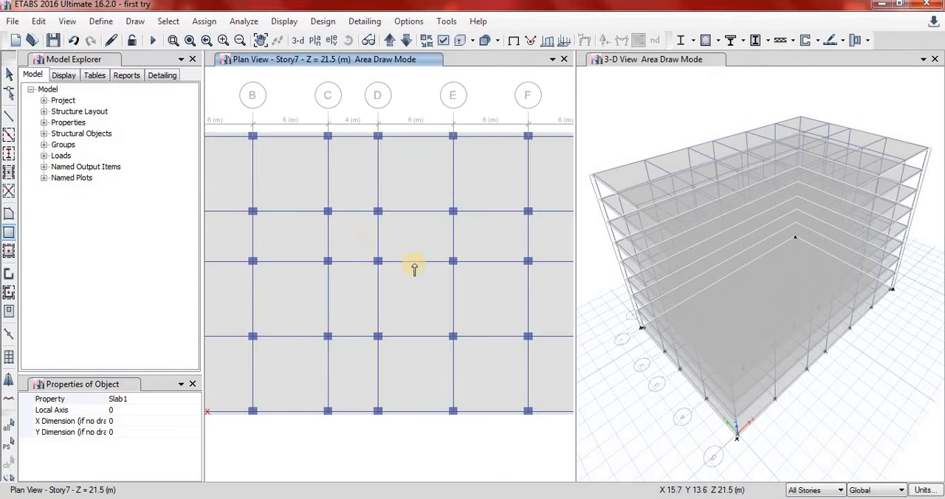
scroll(408, 267, "down", 3)
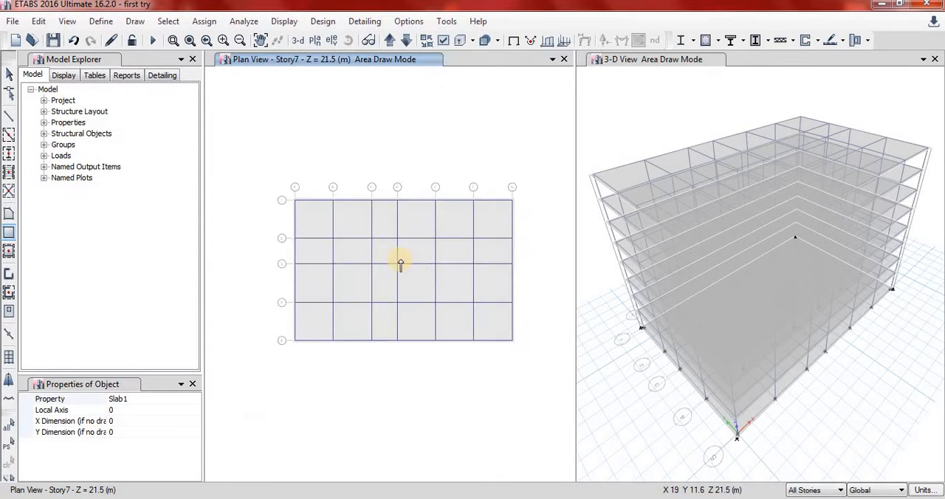
Set the story scope to One Story and delete the floor slab at the Base level.
left_click(391, 40)
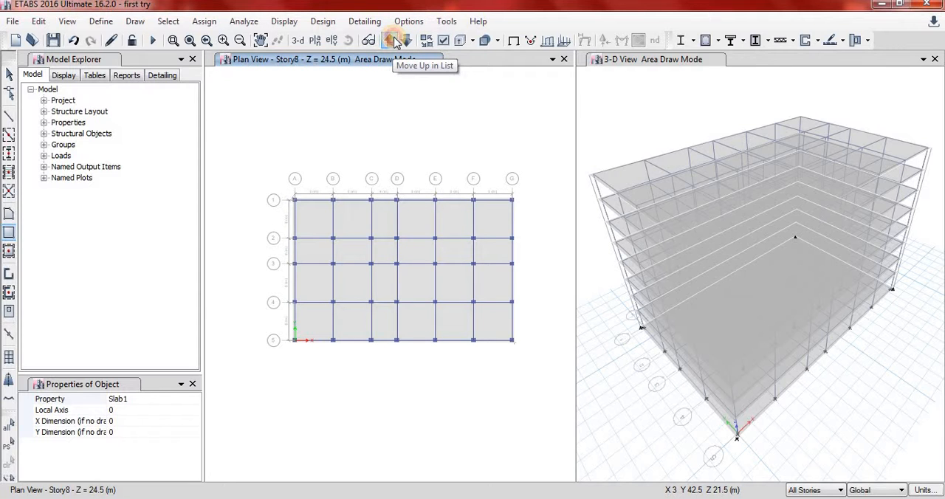
left_click(391, 40)
left_click(392, 40)
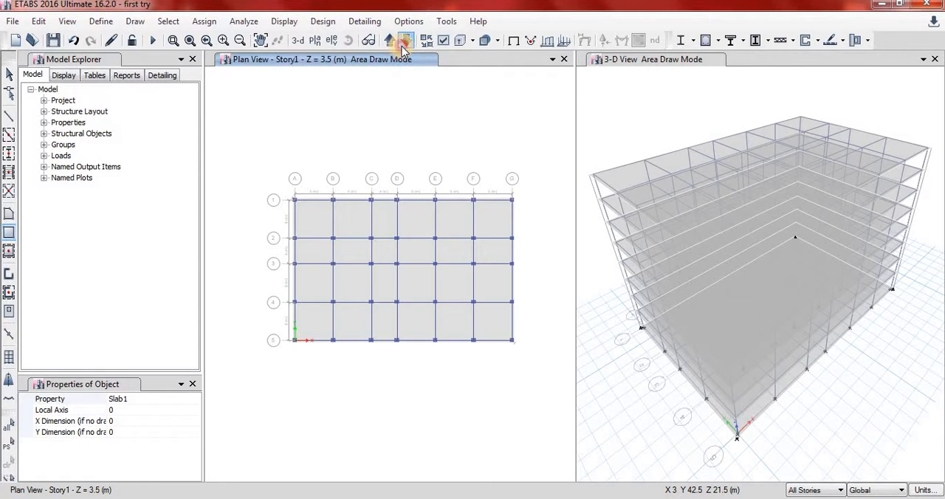
left_click(403, 42)
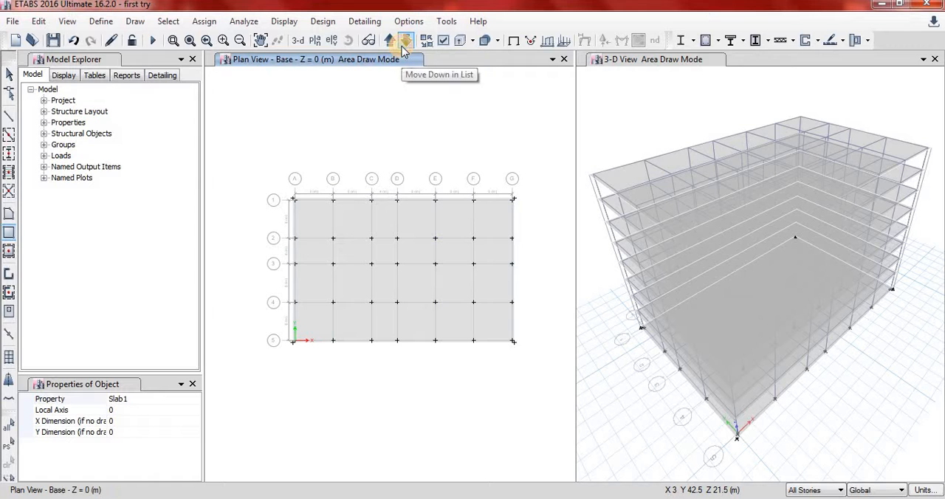
left_click(7, 75)
scroll(427, 281, "up", 2)
scroll(427, 281, "down", 2)
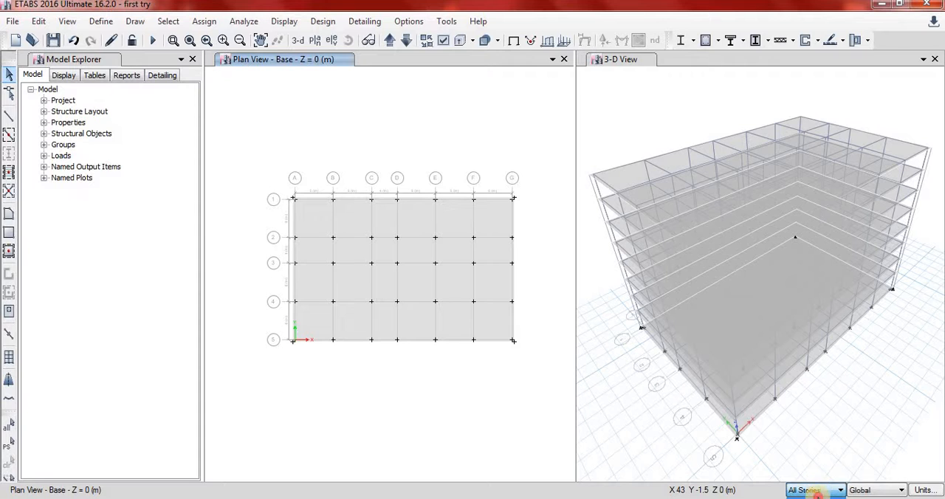
left_click(818, 493)
left_click(351, 230)
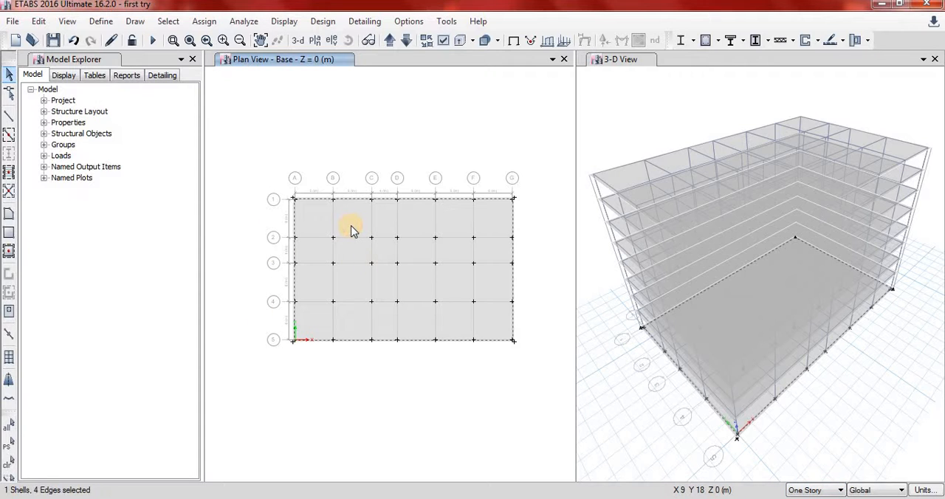
scroll(352, 215, "up", 5)
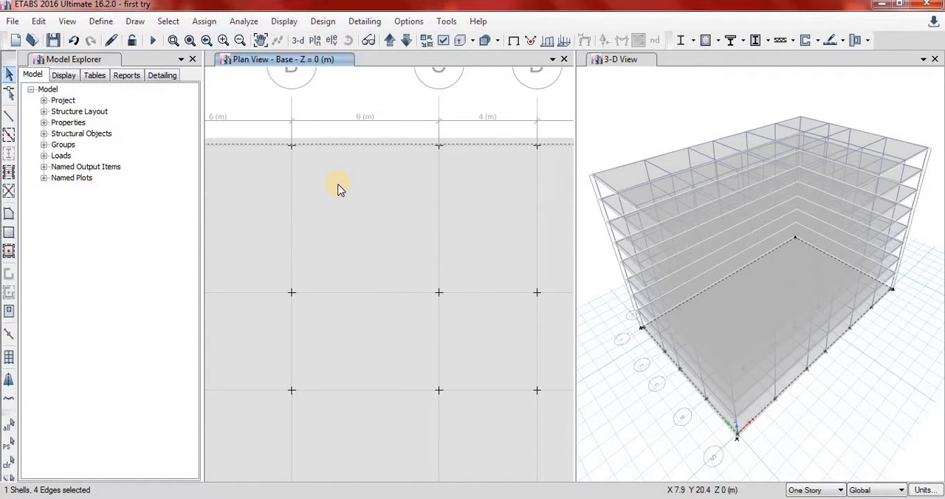
key("Delete")
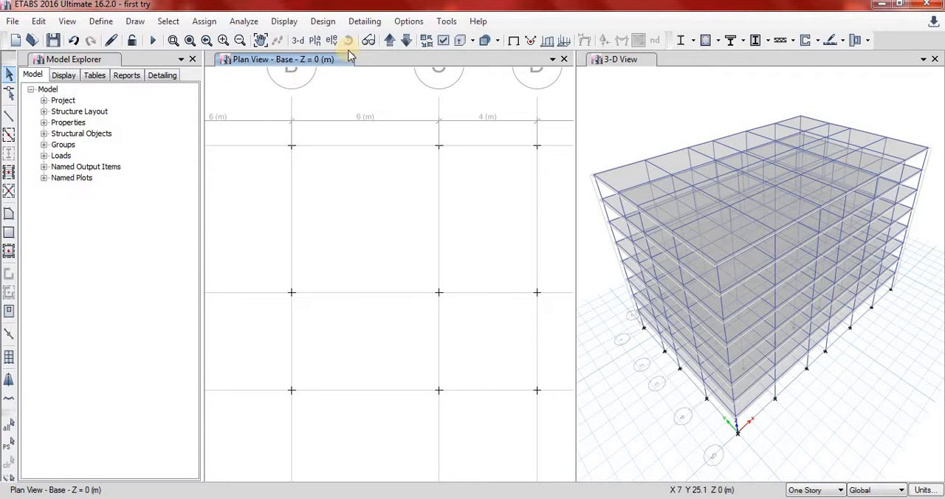
Assign roller restraints, with only Translation Z restrained, to all joints in the Base plan.
left_click(390, 41)
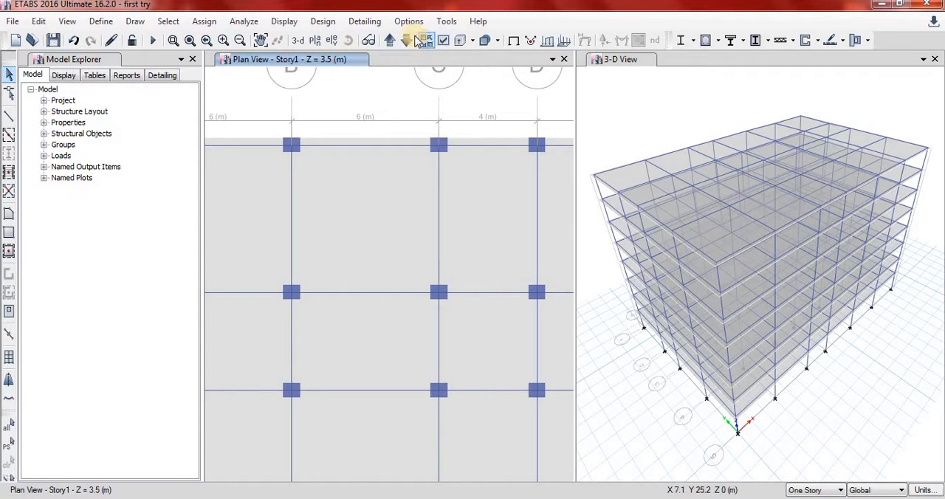
left_click(408, 41)
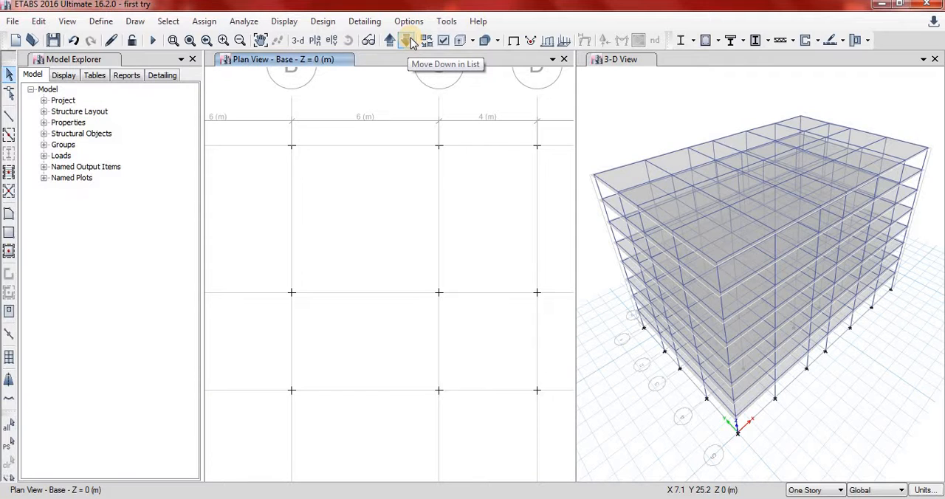
scroll(406, 306, "down", 3)
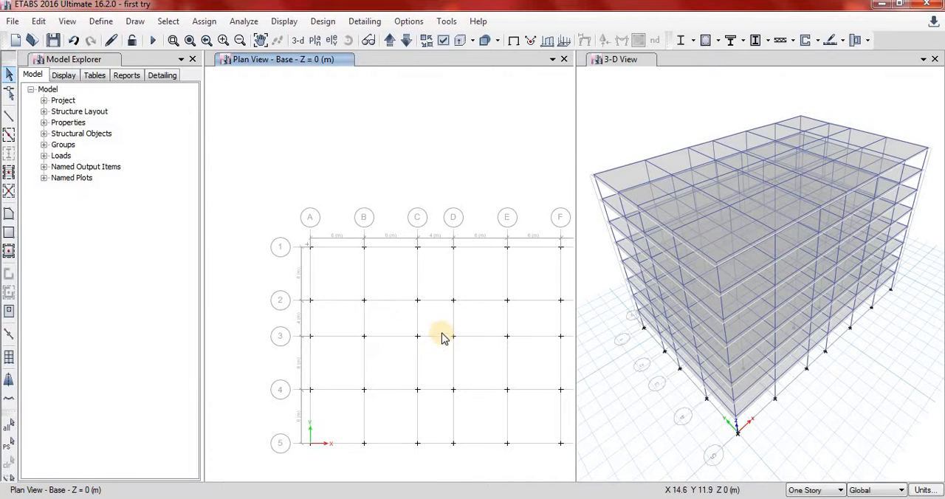
left_click(260, 40)
mouse_move(414, 249)
left_mouse_down()
mouse_move(503, 376)
mouse_move(427, 303)
left_mouse_up()
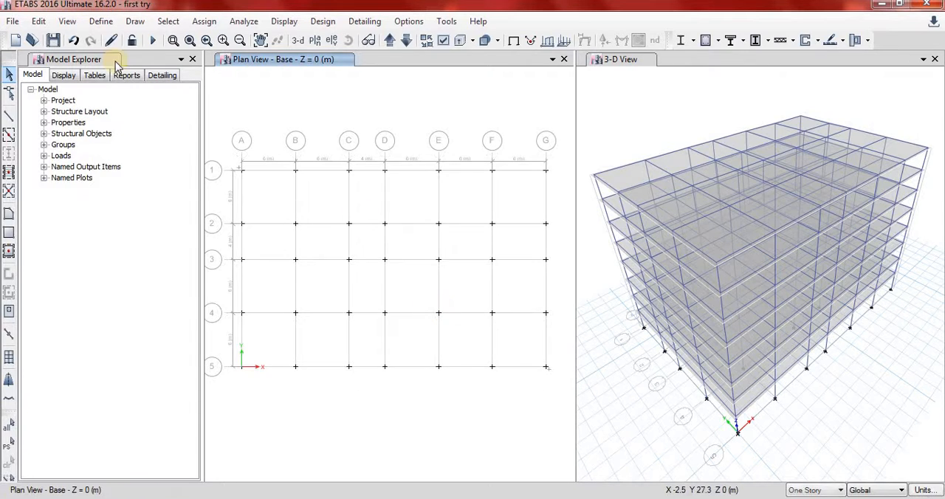
left_click(10, 77)
left_click_drag(212, 136, 558, 396)
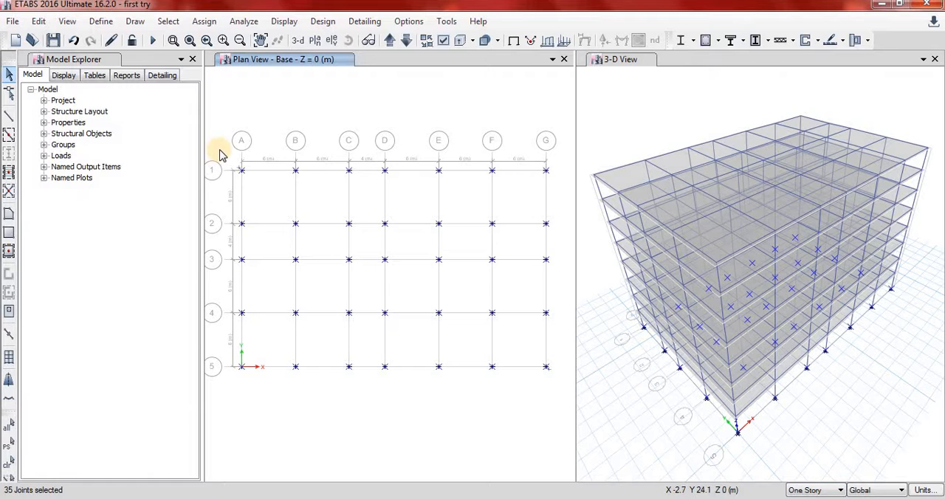
left_click(204, 21)
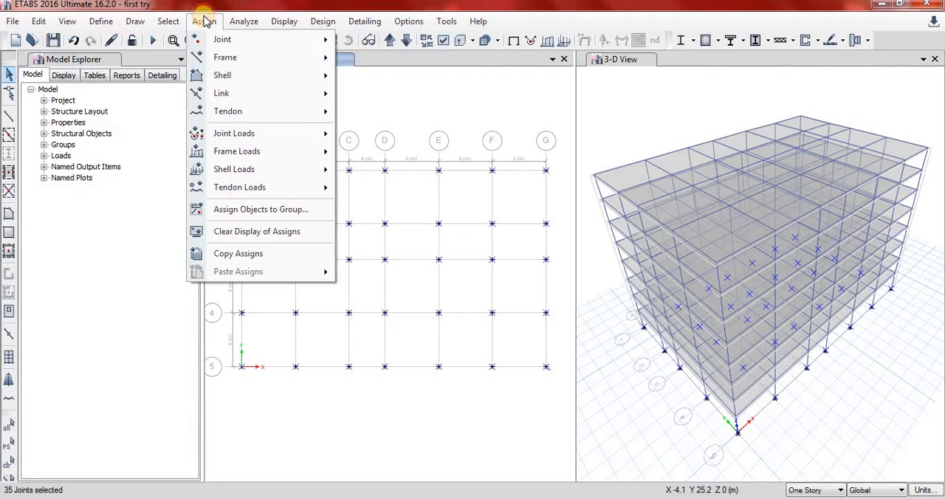
mouse_move(310, 40)
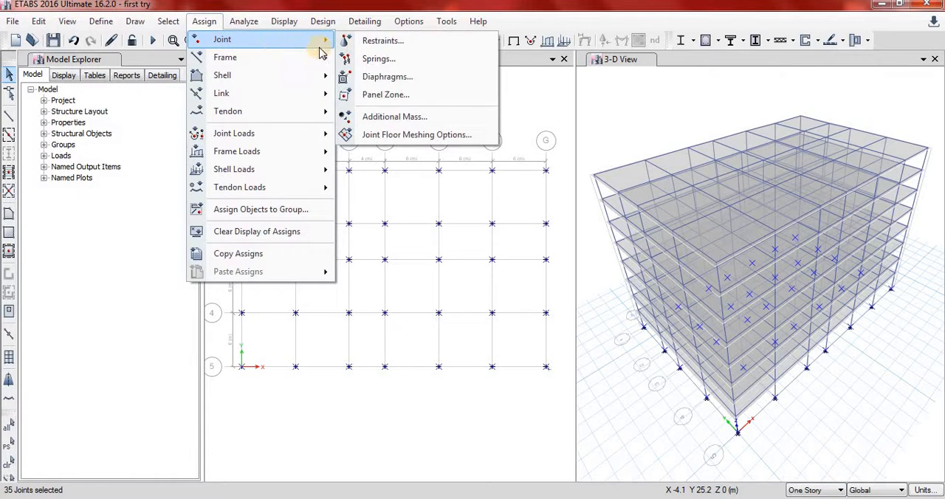
left_click(380, 41)
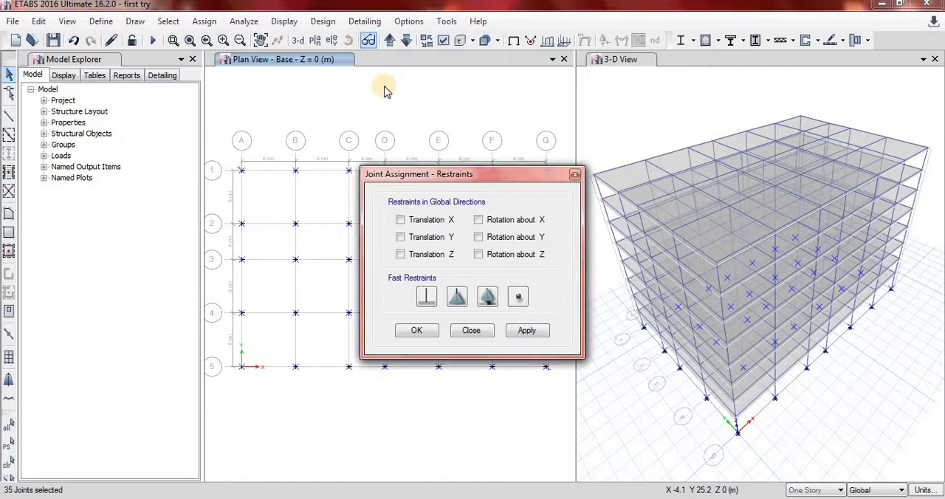
left_click(489, 297)
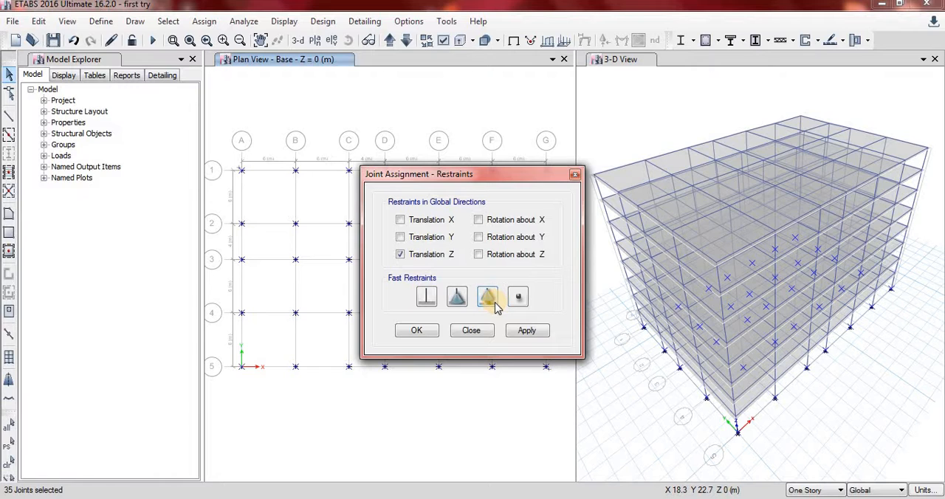
left_click(527, 331)
left_click(418, 331)
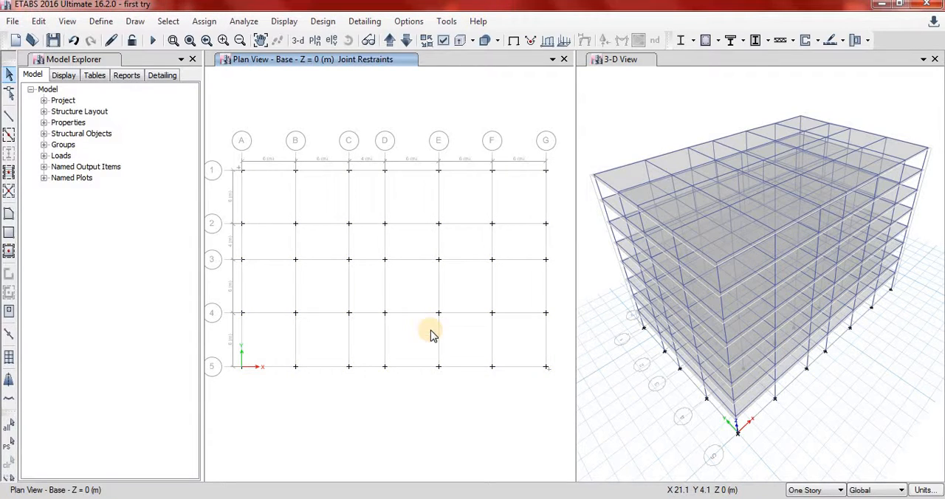